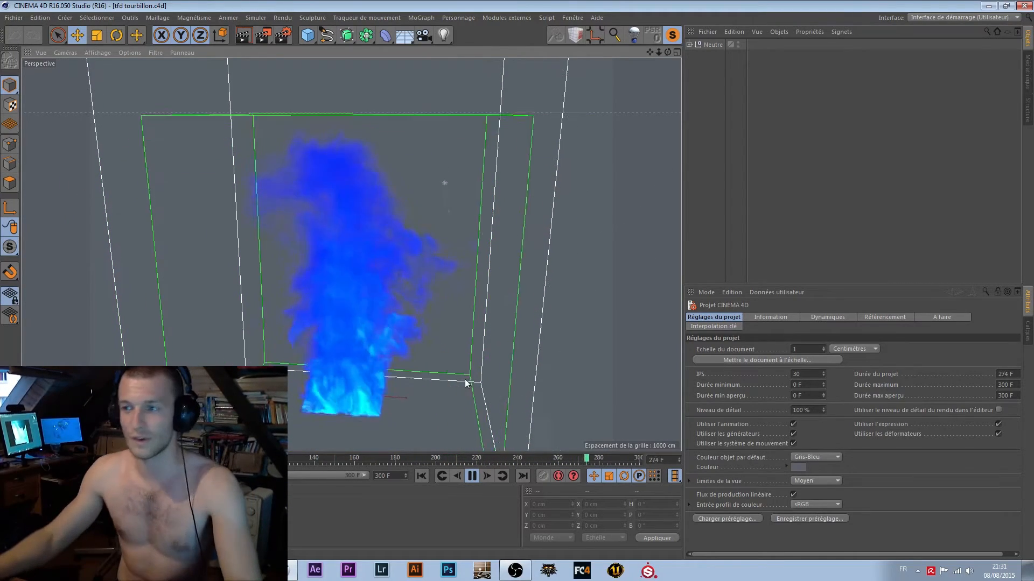
Step: Stop the playback, expand the Neutre group and make the Cloneur's cubes visible in the viewport
click(472, 476)
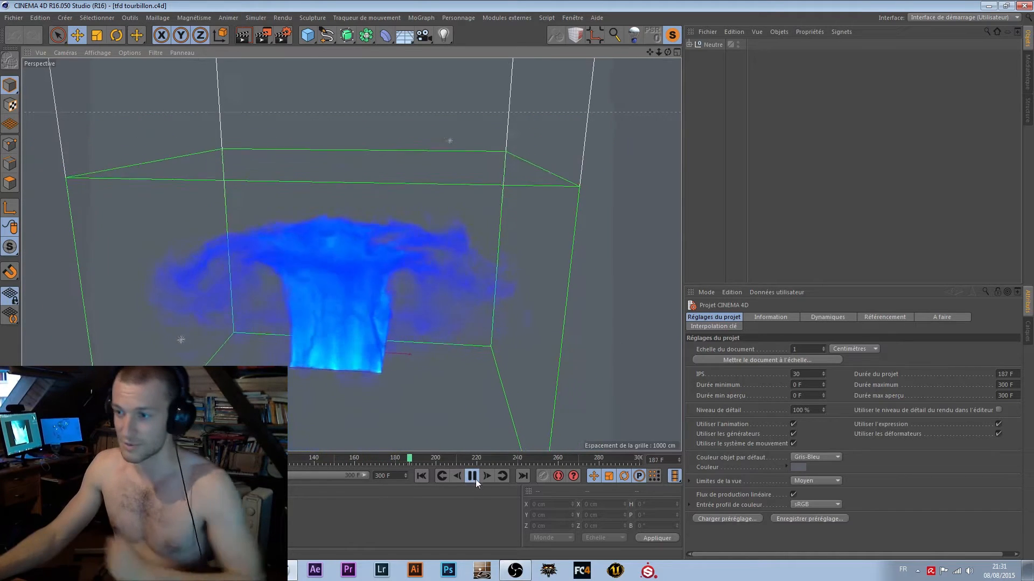
click(689, 45)
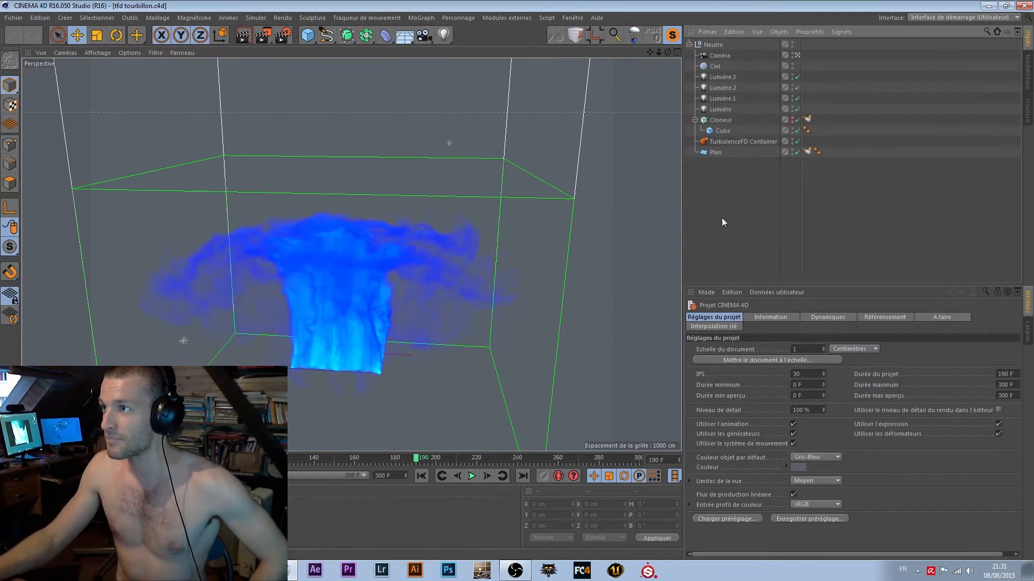
click(792, 122)
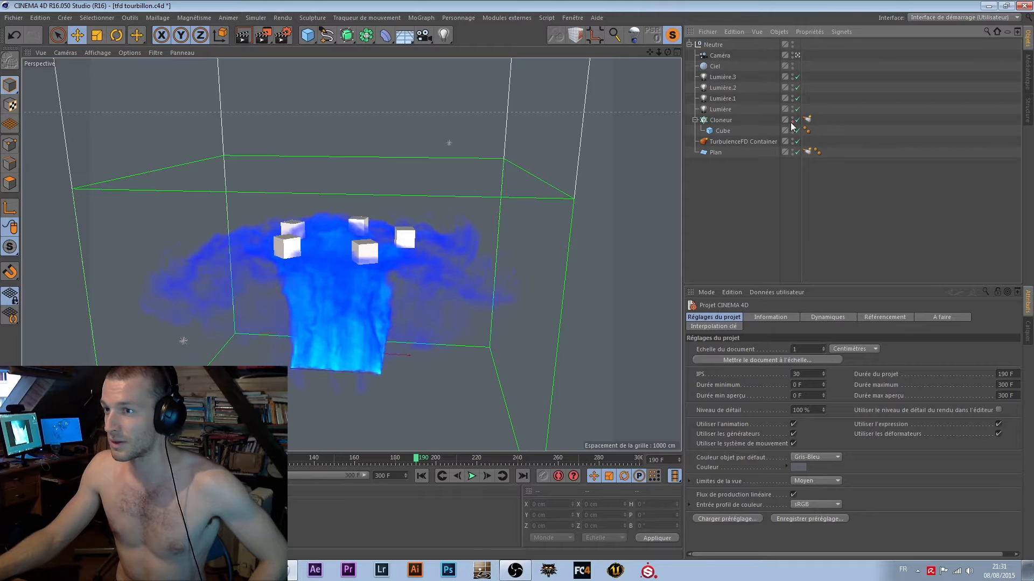
Step: Play the smoke simulation from the first frame and examine how it behaves around the cloned cubes
click(421, 476)
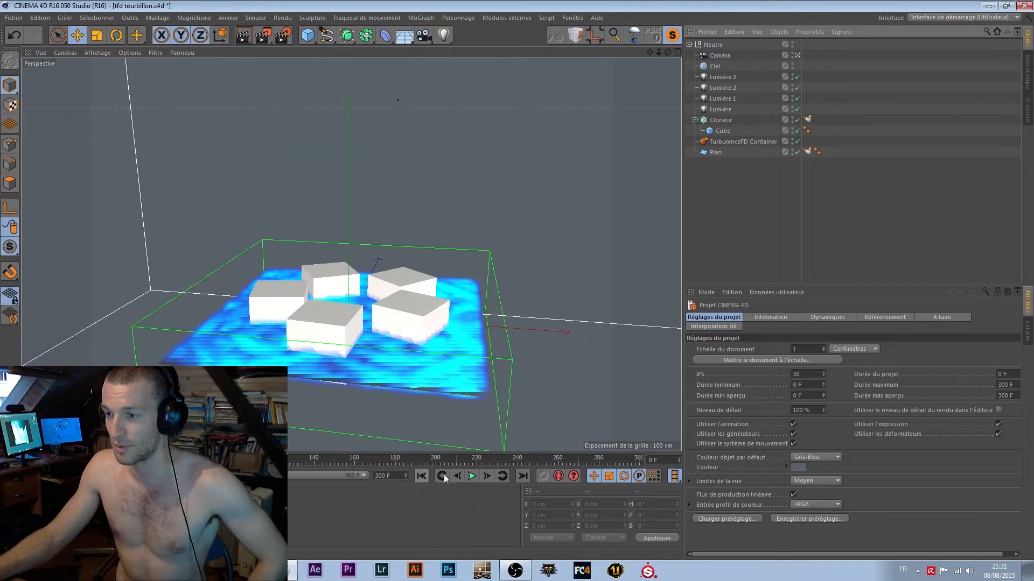
click(471, 477)
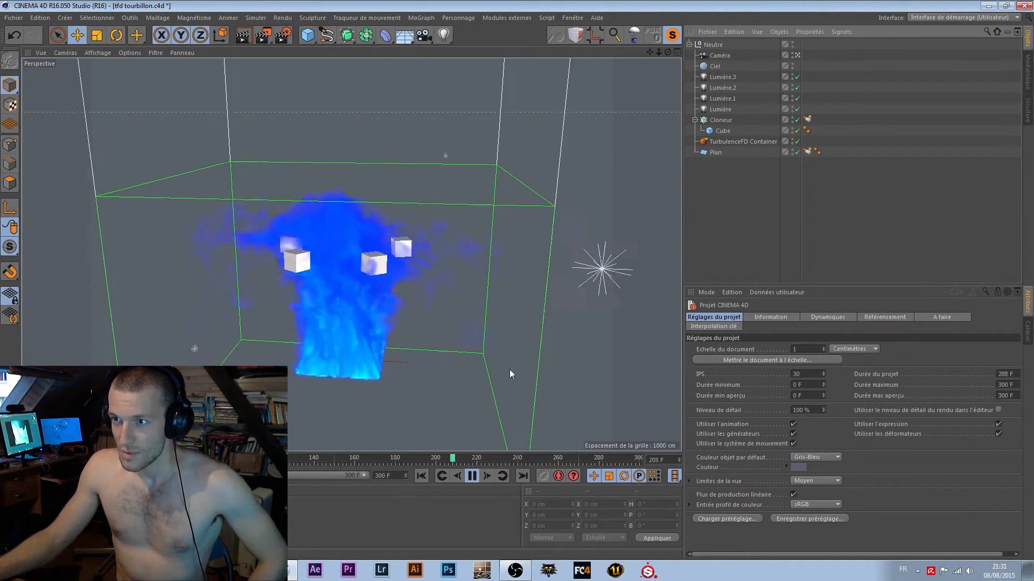
click(473, 476)
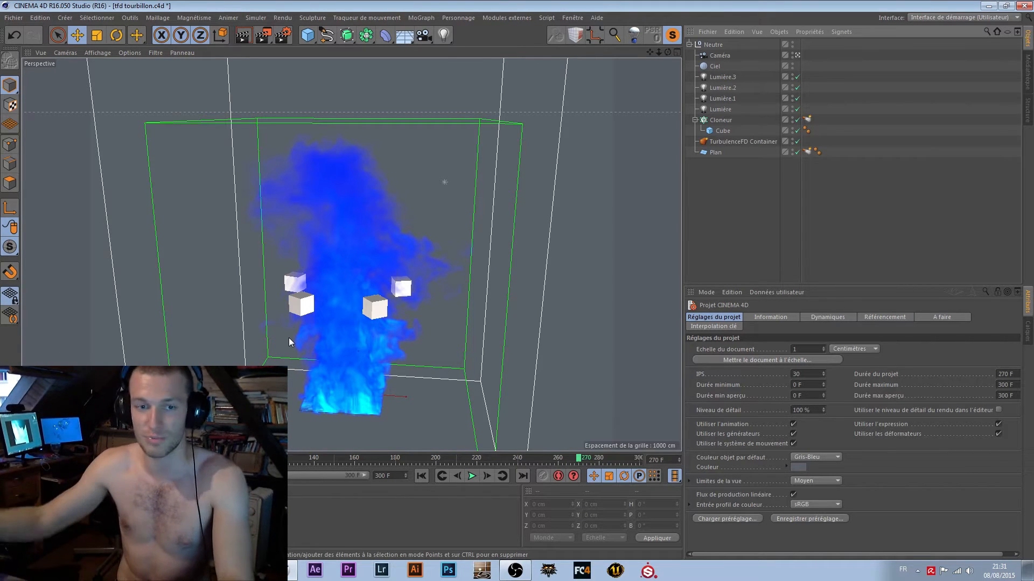
alt+drag(397, 298, 377, 274)
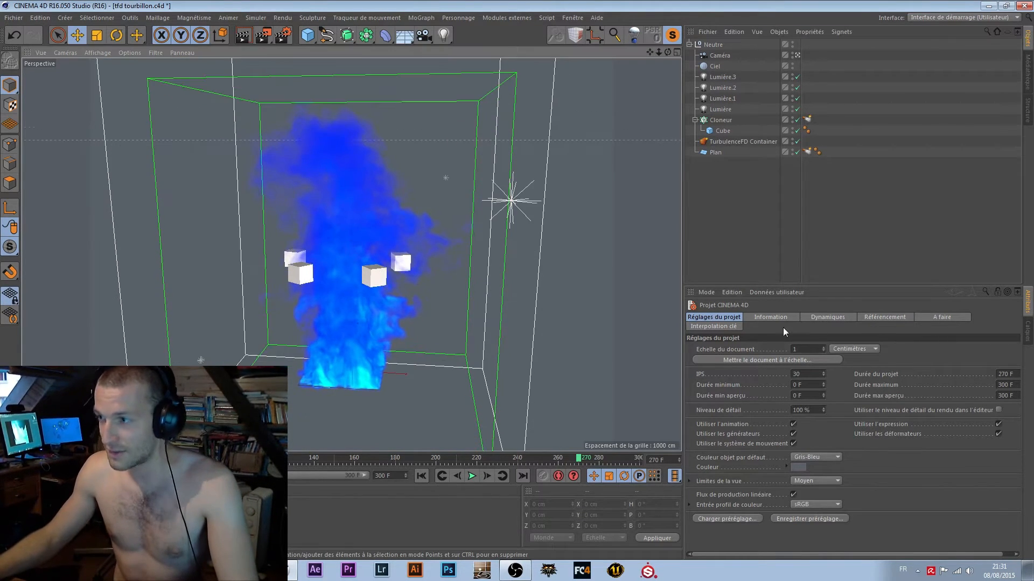
Step: Examine the TurbulenceFD Container's resolution and cache settings
click(726, 143)
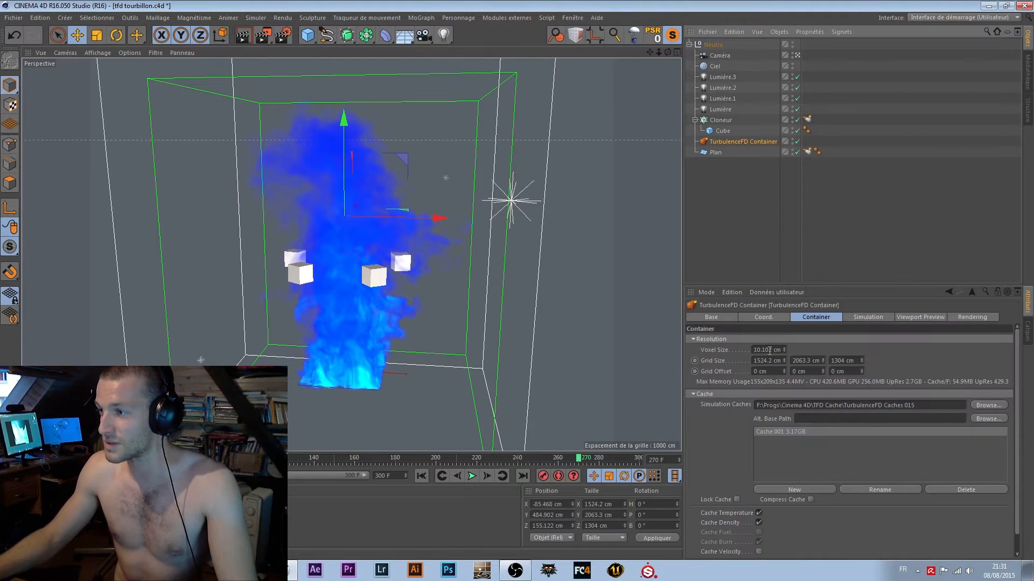
click(738, 236)
alt+drag(391, 280, 376, 294)
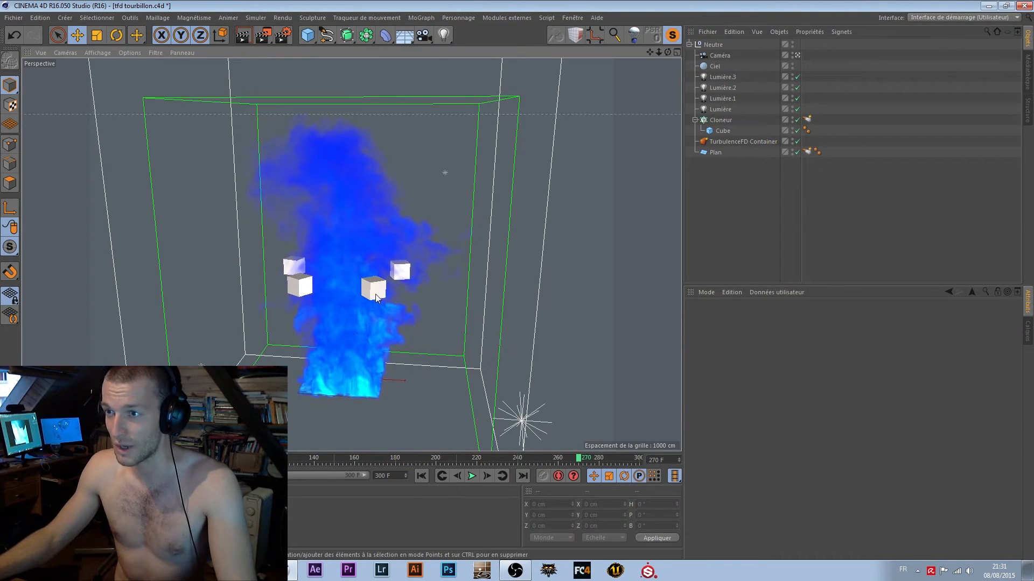
Step: Examine the Plan object's TurbulenceFD Emitter tag settings and return to the TurbulenceFD Container
click(375, 294)
click(357, 373)
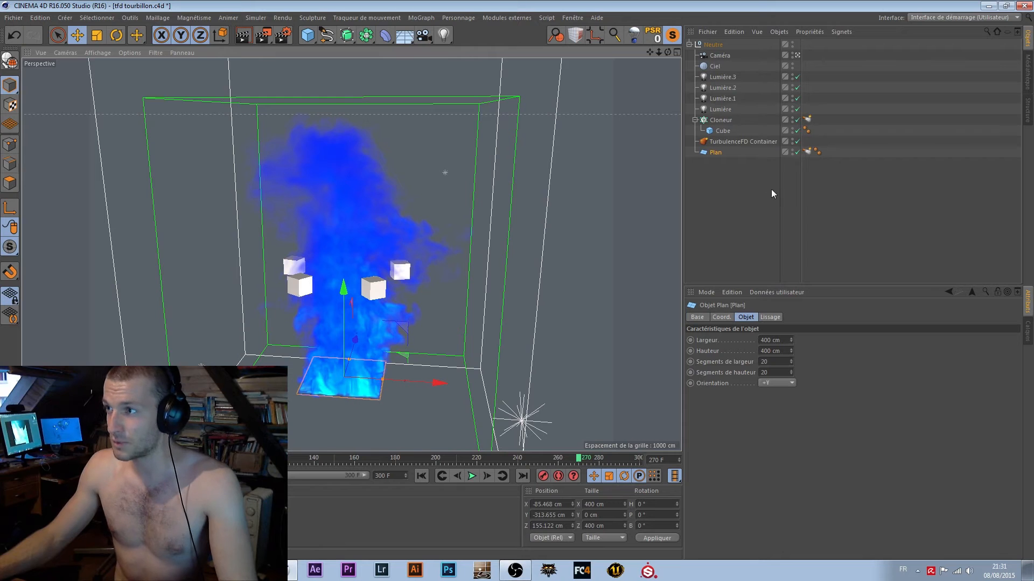
click(719, 154)
click(808, 153)
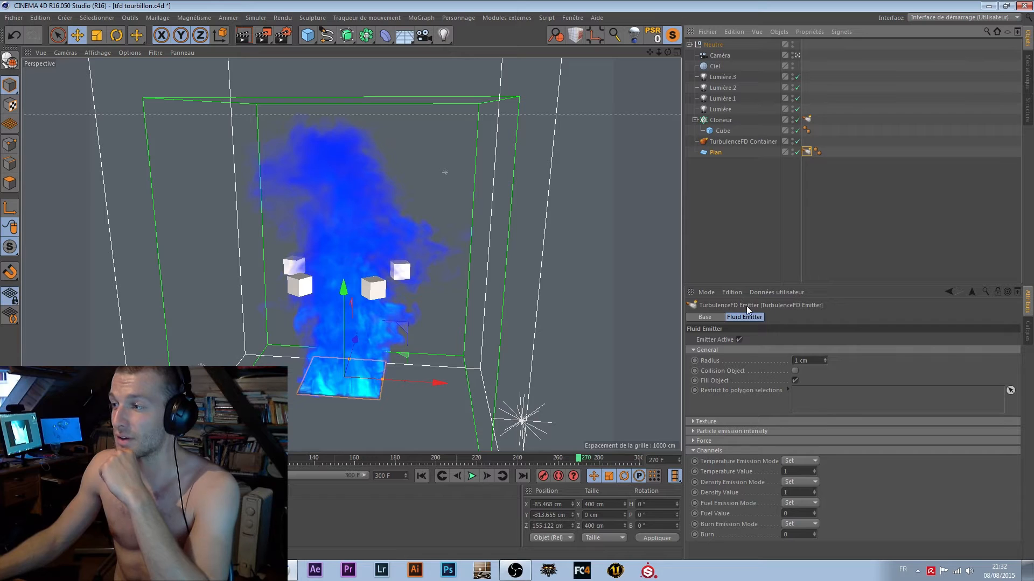
click(732, 141)
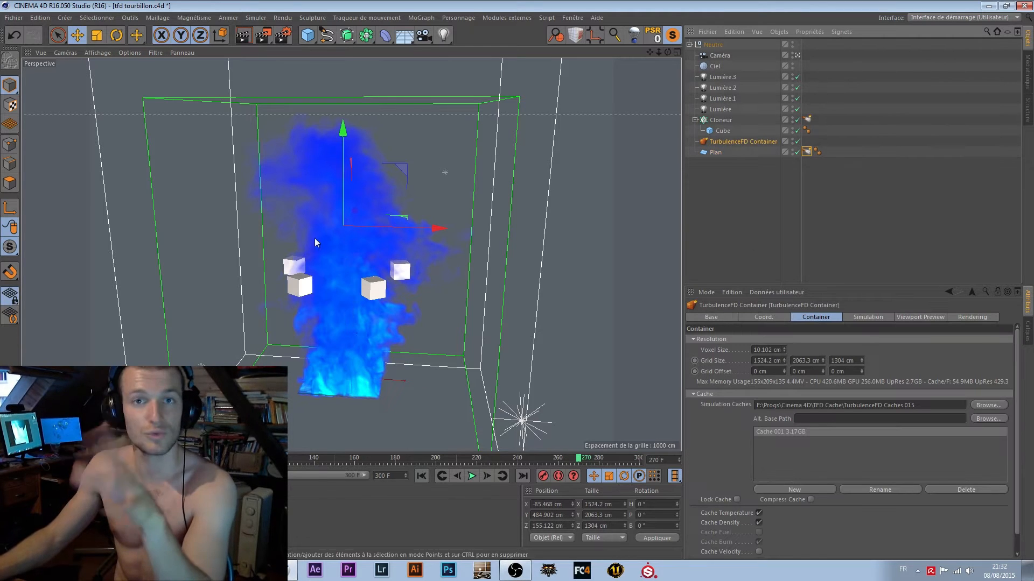
Step: Open the noise shader used as the Volume Texture of the Plan's TurbulenceFD Emitter to examine its settings
click(807, 151)
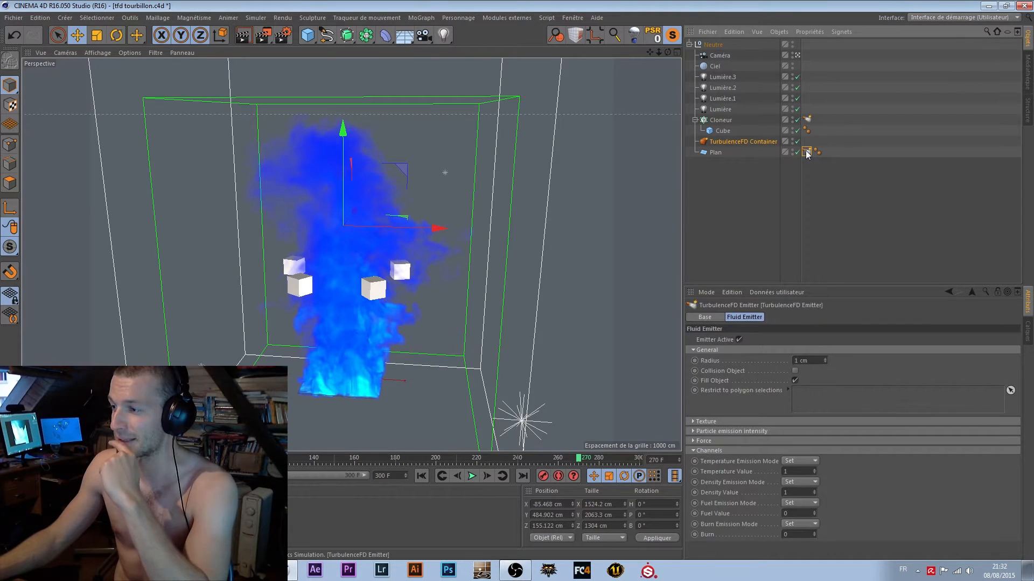
click(693, 441)
click(696, 441)
click(695, 422)
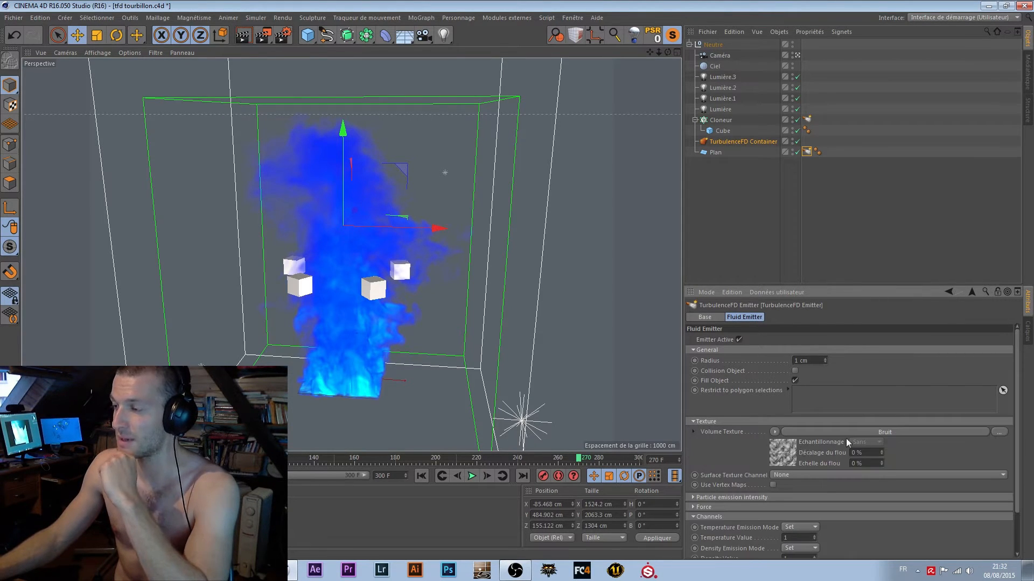
click(778, 455)
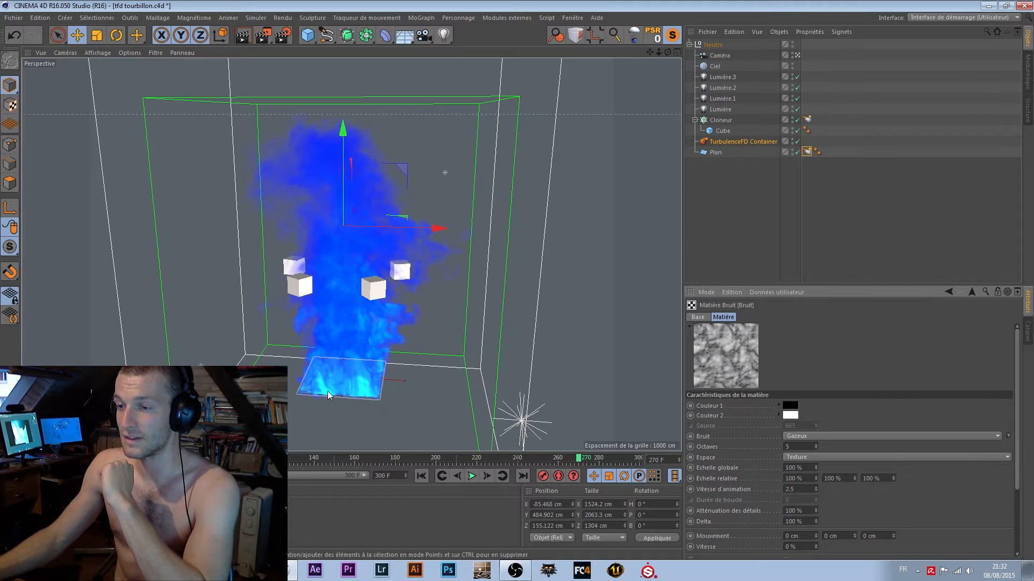
Step: Leave the scene camera's view, replay the simulation from the first frame and rewind it
click(421, 475)
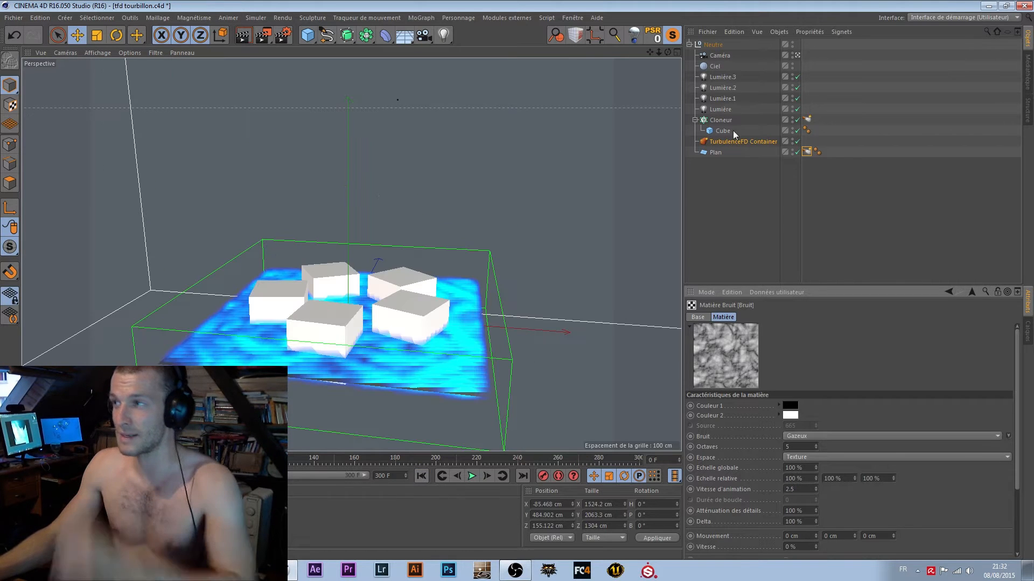
click(797, 55)
click(472, 475)
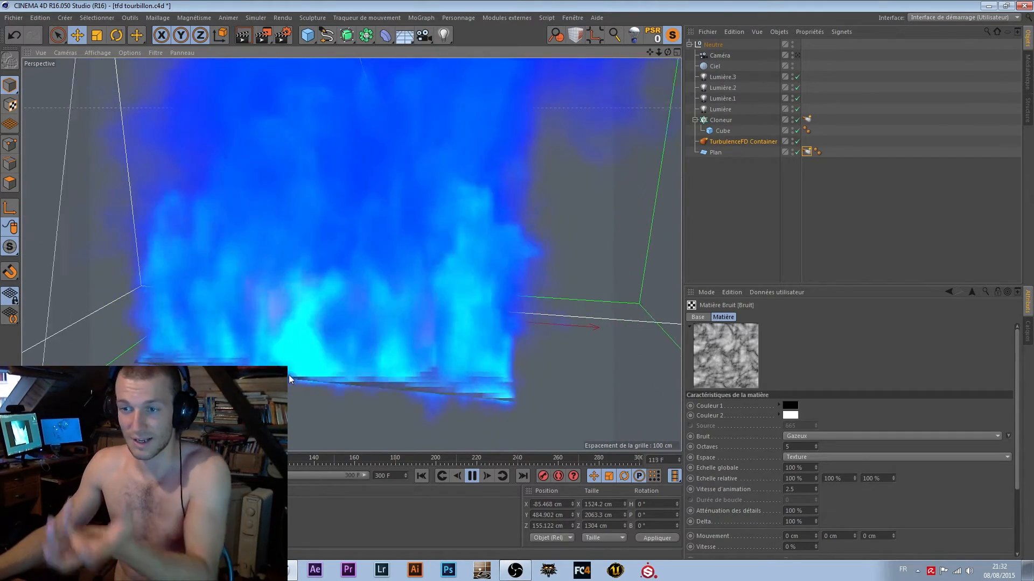
click(472, 476)
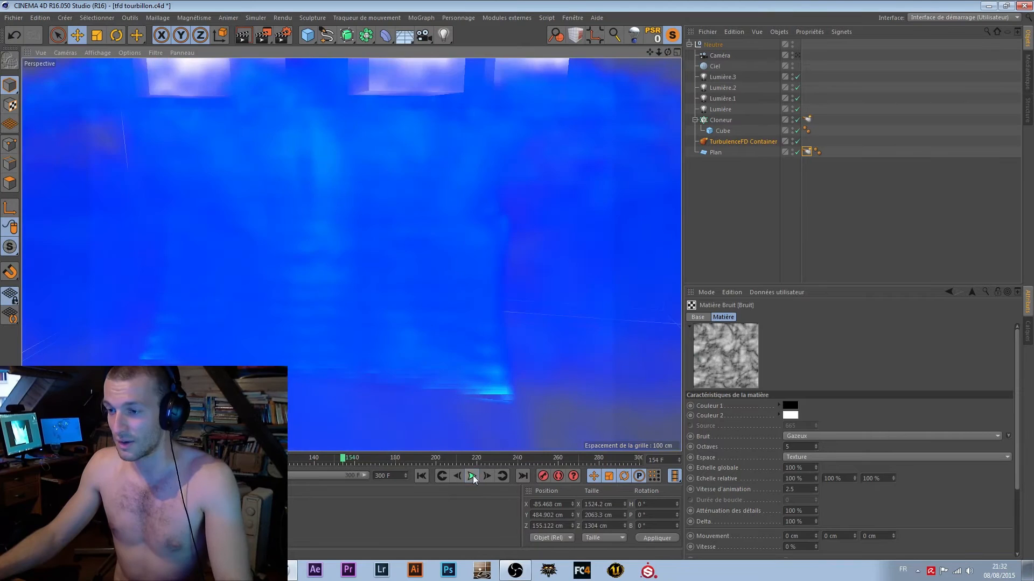
click(422, 476)
Step: Examine the Density and Temperature simulation settings of the TurbulenceFD Container
click(799, 175)
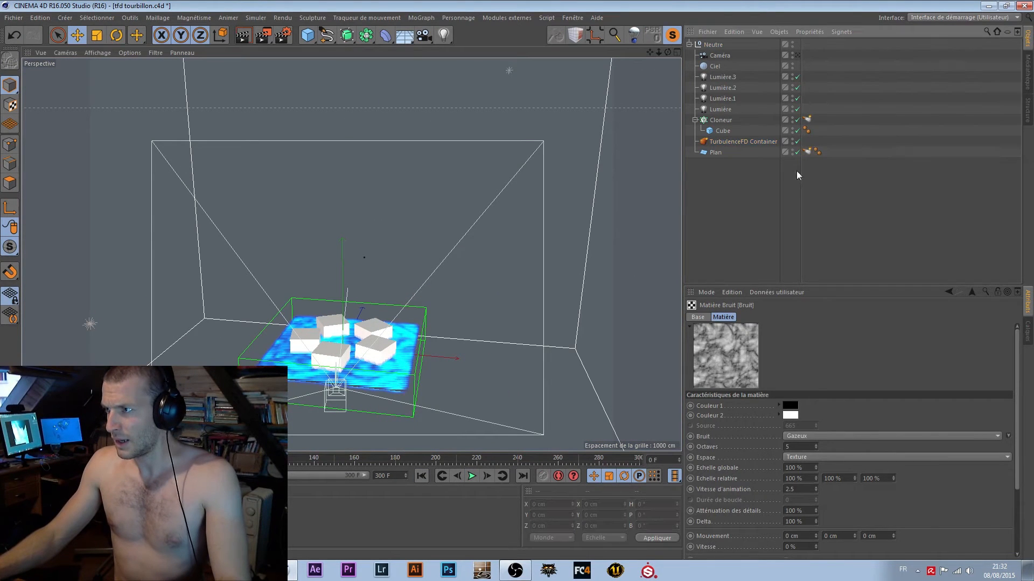
click(806, 152)
click(744, 141)
click(868, 317)
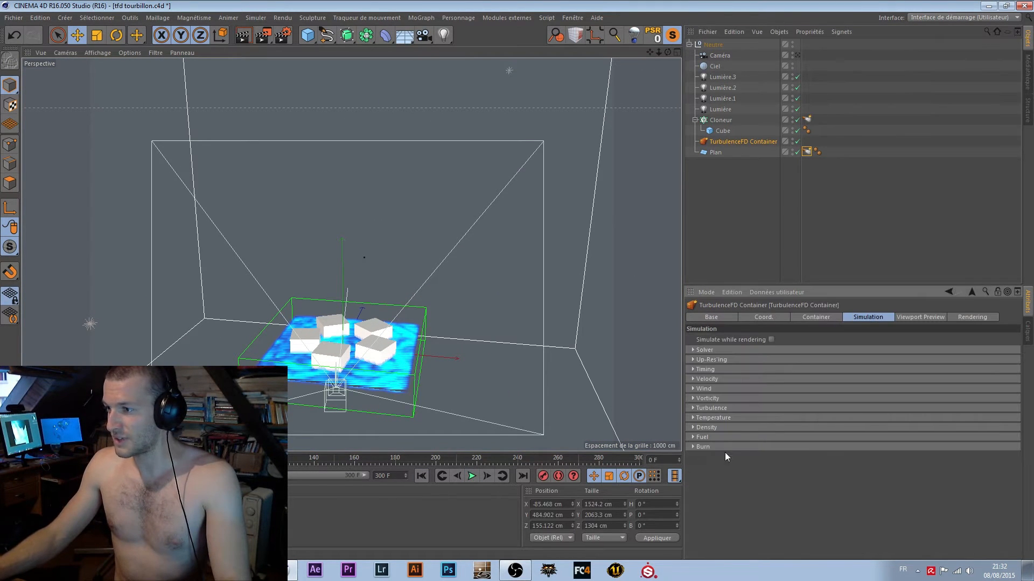
click(695, 427)
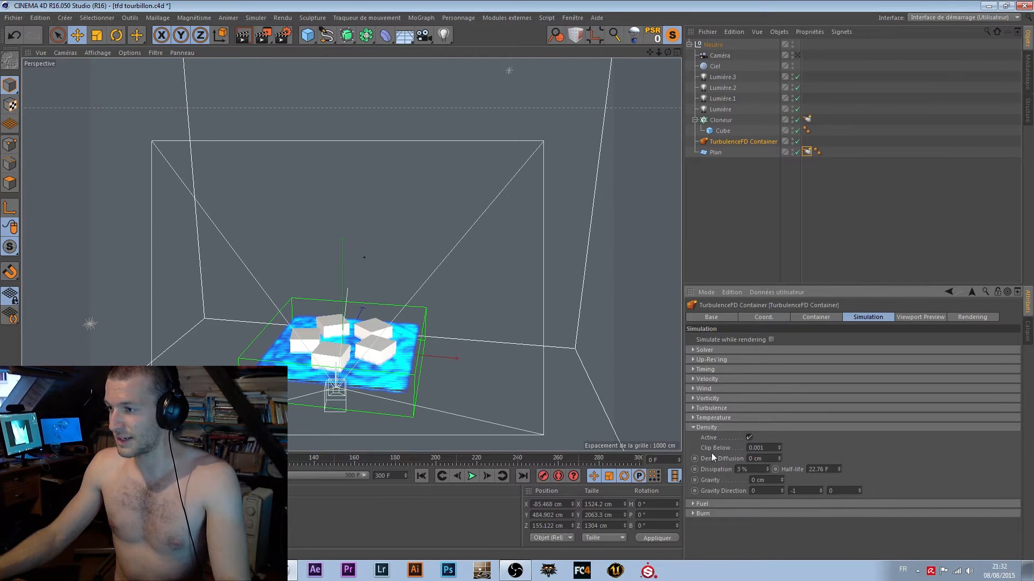
click(698, 428)
click(694, 419)
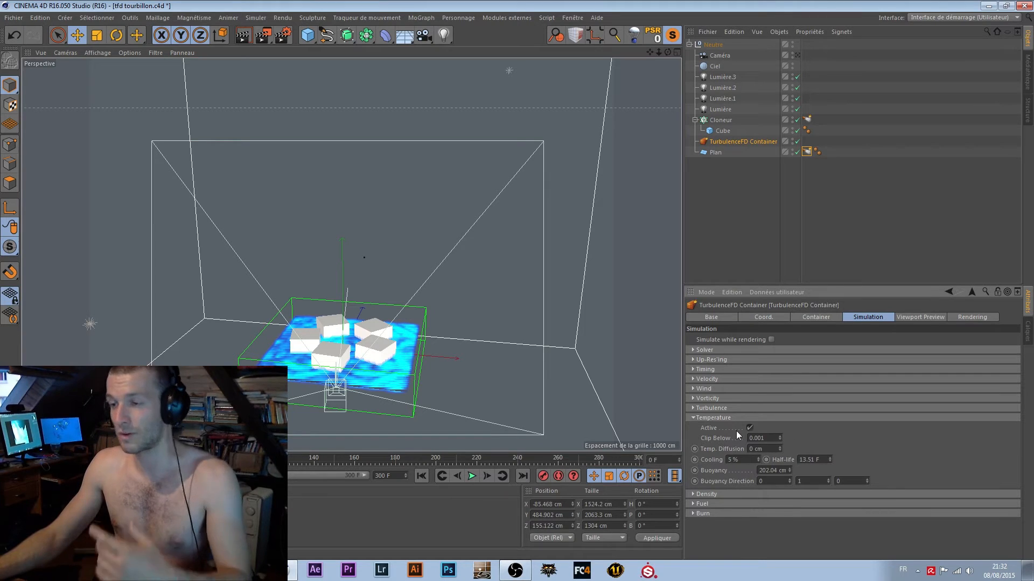
click(695, 417)
Step: Move the timeline to frame 261 and preview-render the smoke column in the viewport
drag(328, 455, 560, 461)
scroll(356, 350, down, 4)
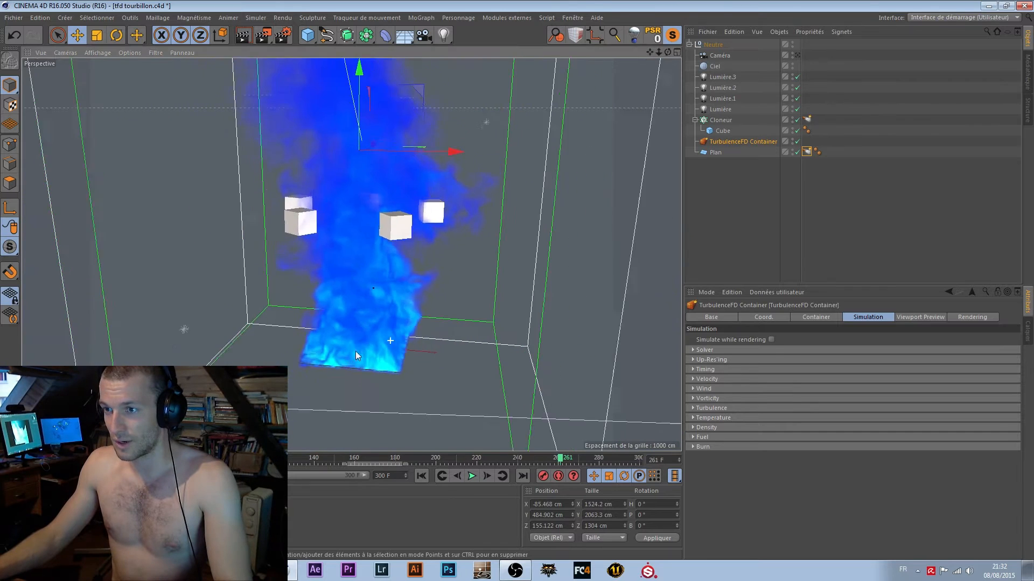
alt+middle_drag(355, 351, 344, 375)
scroll(341, 380, down, 2)
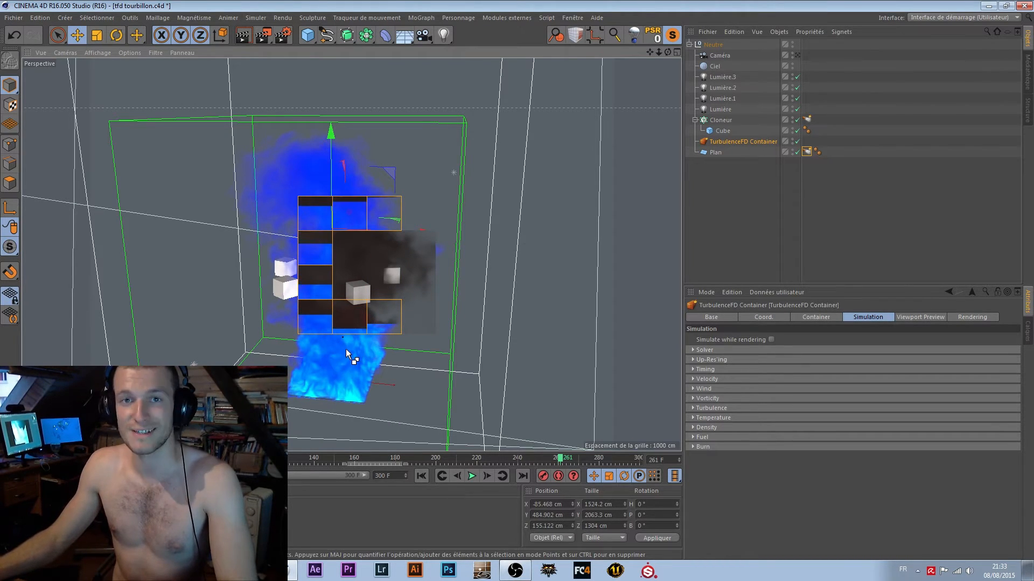
click(746, 191)
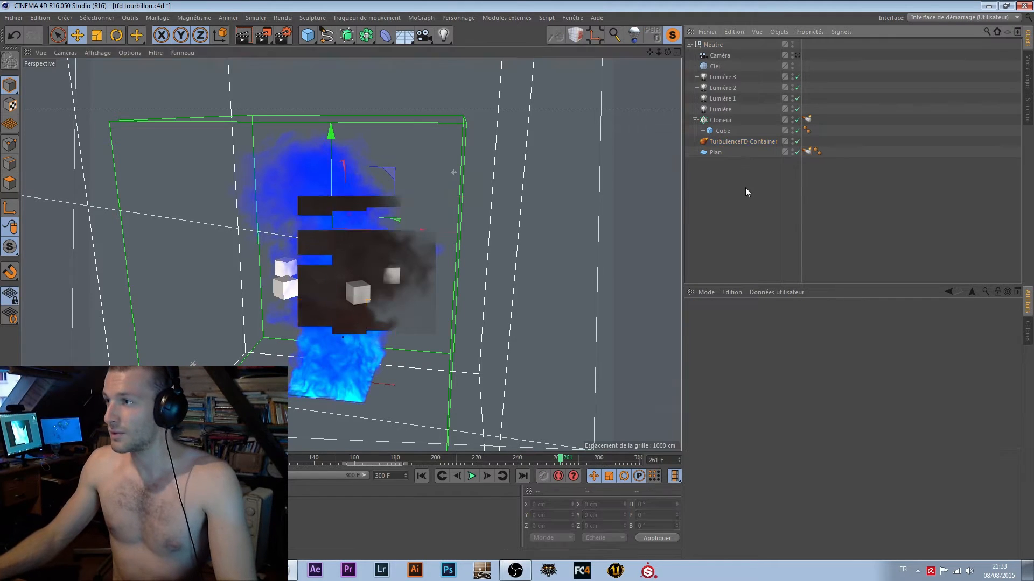
Step: Examine the Vorticity and Turbulence simulation settings of the TurbulenceFD Container
click(755, 142)
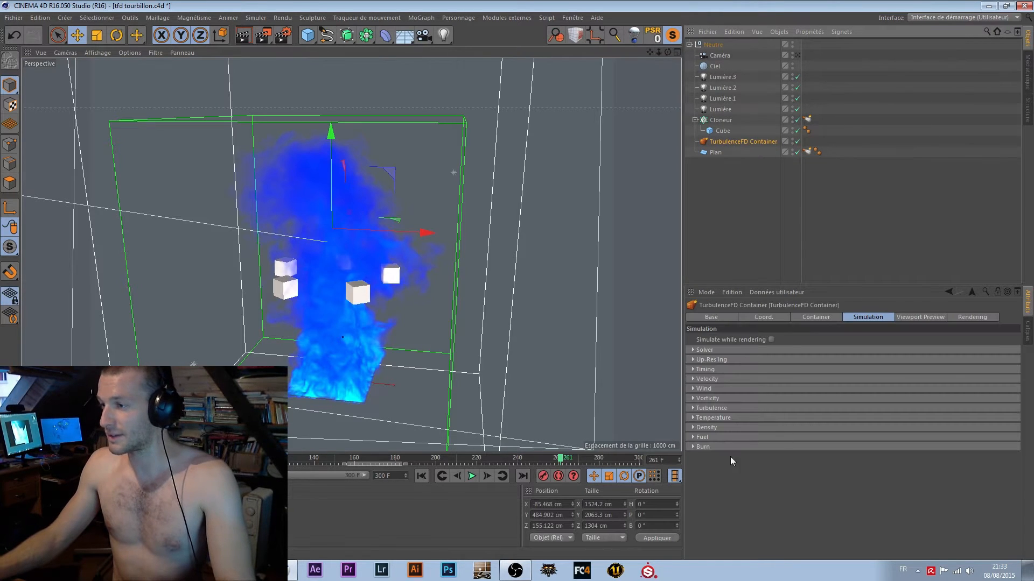
click(694, 407)
click(693, 398)
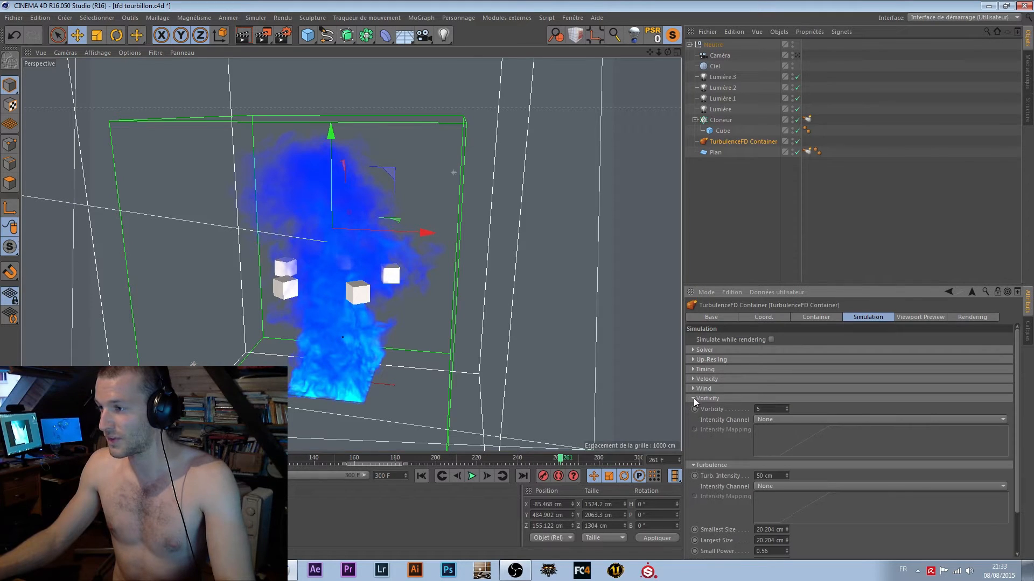
click(777, 409)
click(704, 454)
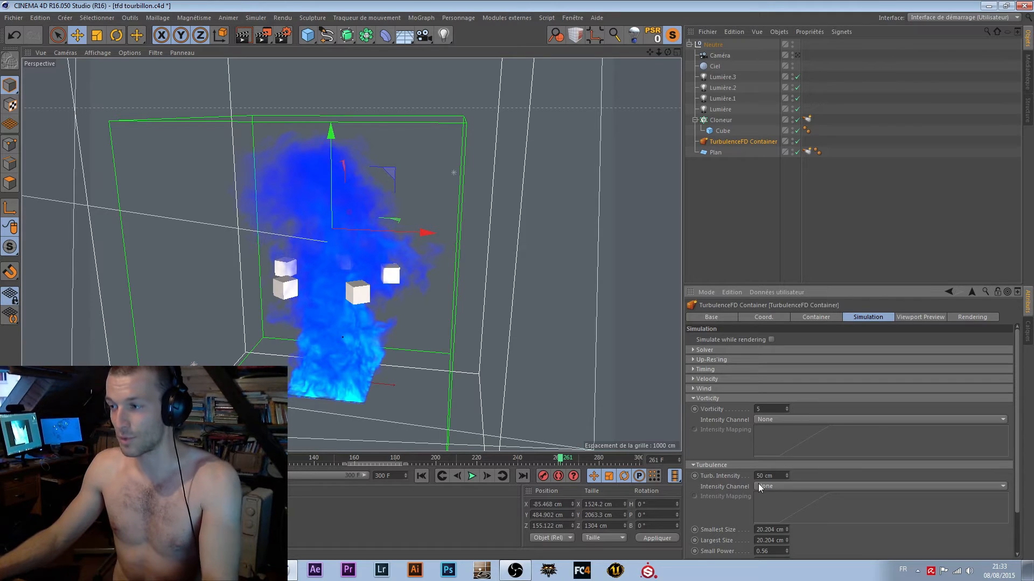
click(699, 464)
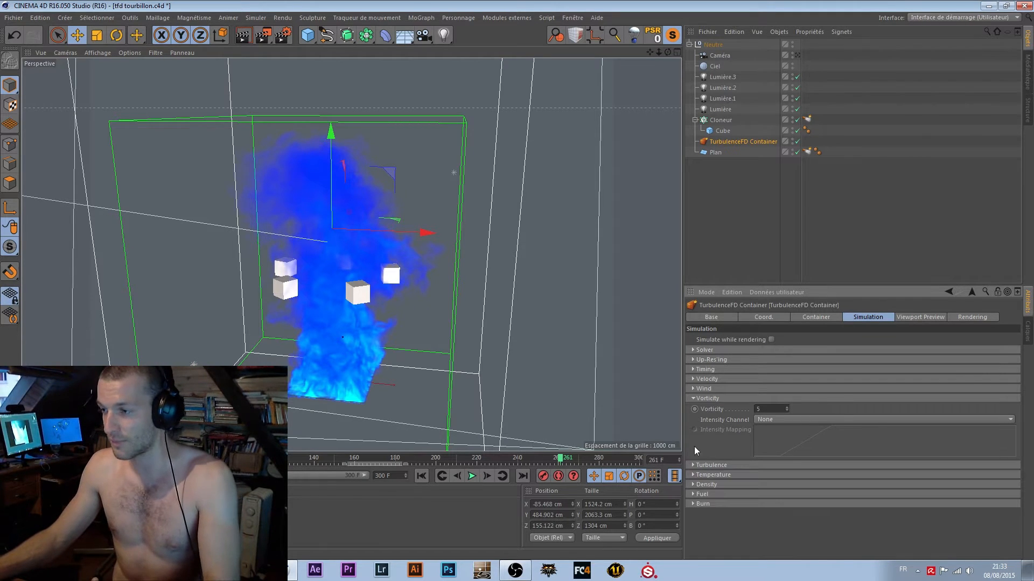
click(693, 398)
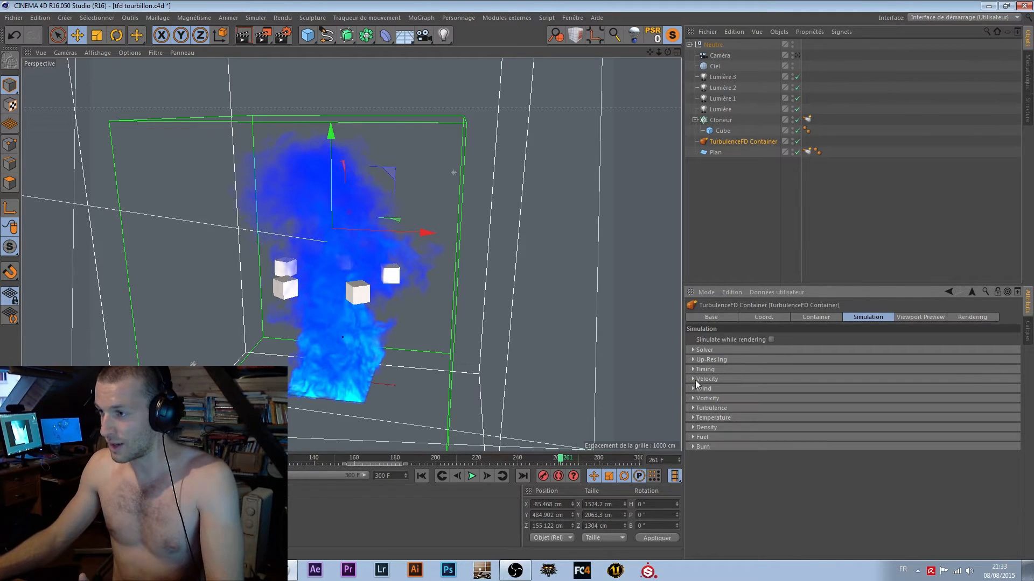
Step: Compare the Density and Temperature channels in the container's viewport preview, ending on Density
click(910, 317)
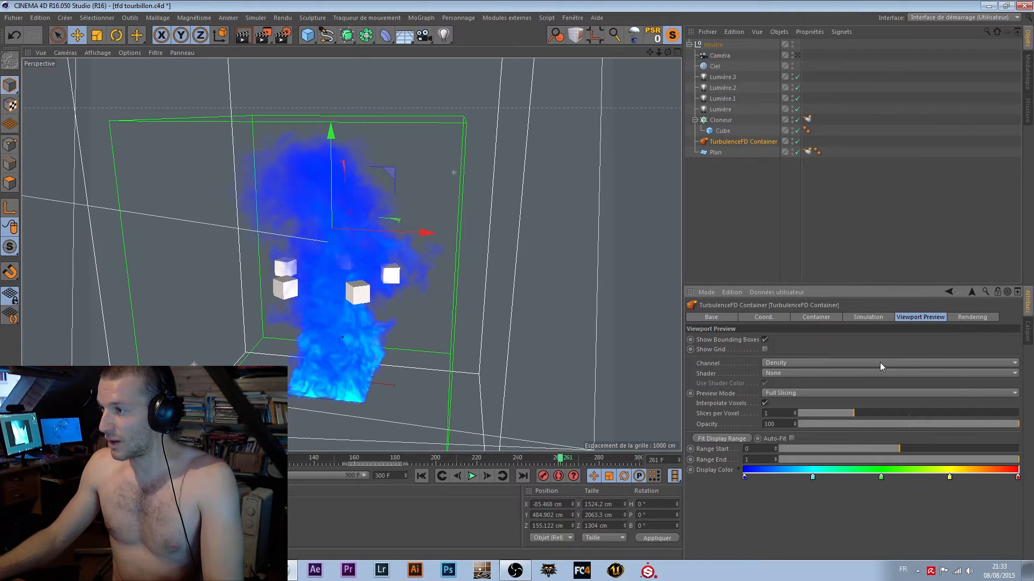
scroll(880, 362, up, 1)
scroll(880, 363, down, 1)
scroll(880, 363, down, 1)
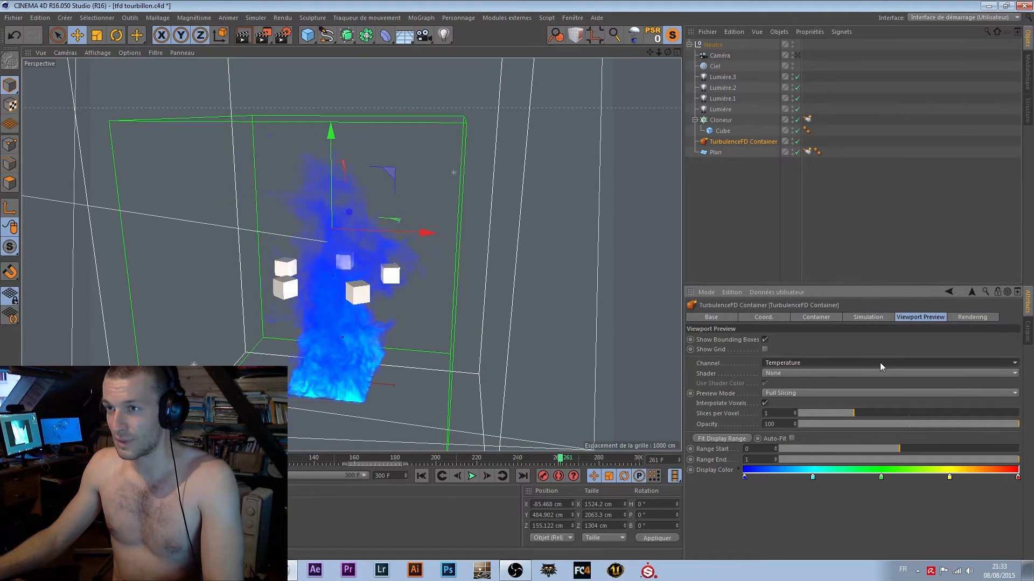
scroll(880, 362, up, 1)
scroll(880, 363, down, 1)
scroll(879, 363, up, 1)
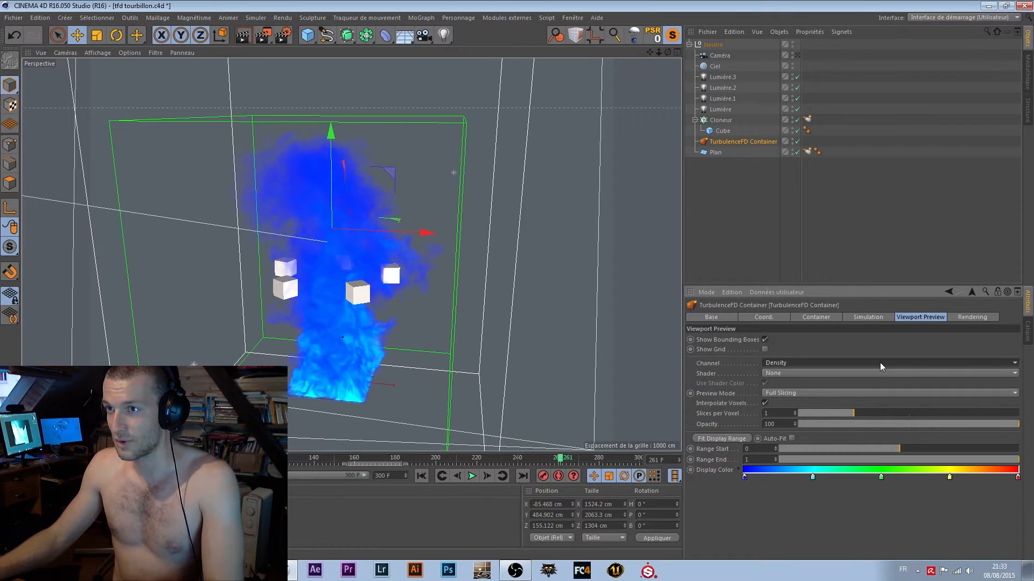
Step: Examine the container's Smoke Shader rendering settings, including its Density mapping, smoke color and illumination
click(976, 317)
click(693, 349)
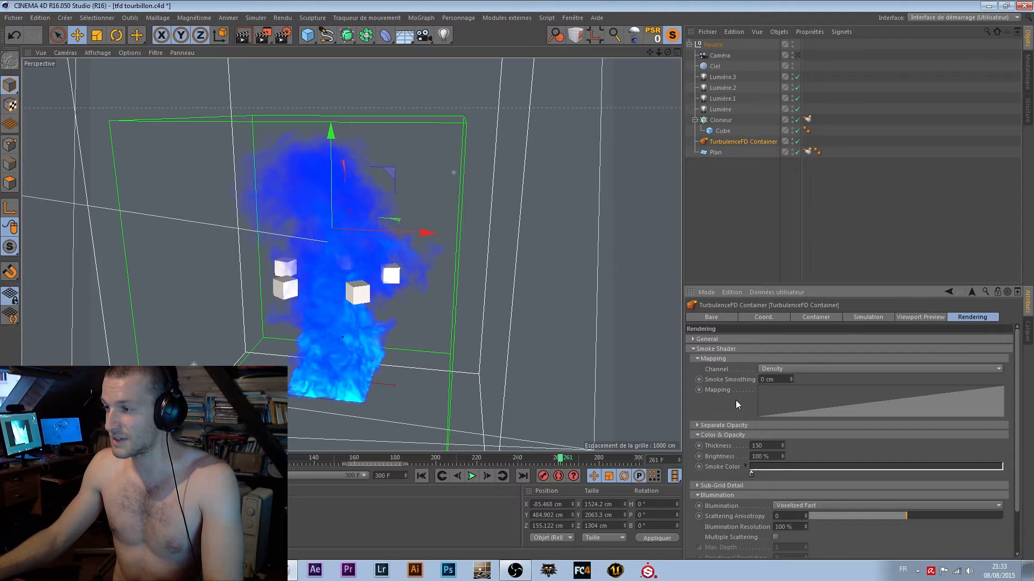
scroll(743, 382, down, 1)
scroll(742, 389, down, 1)
click(767, 412)
double_click(750, 439)
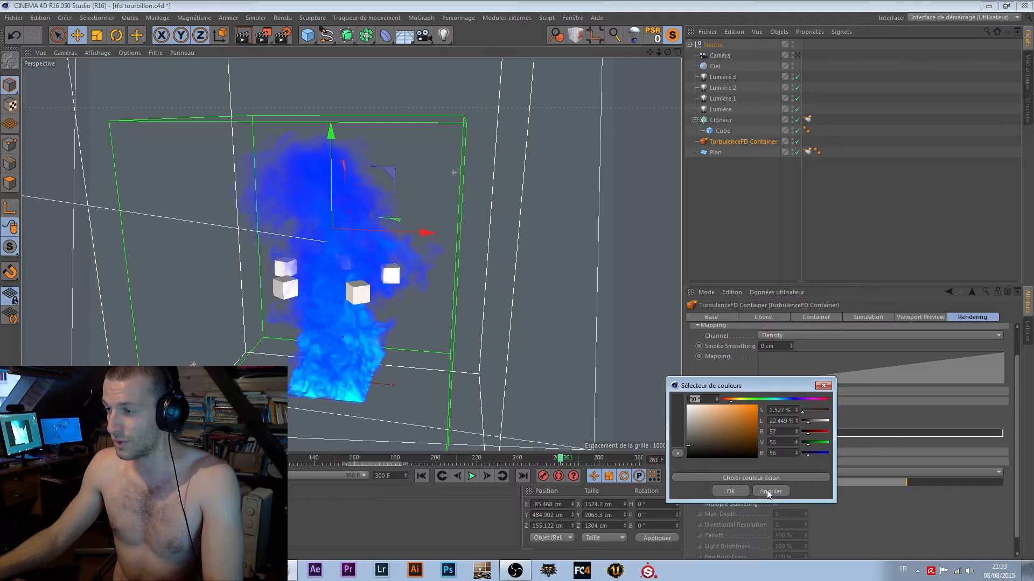
click(730, 492)
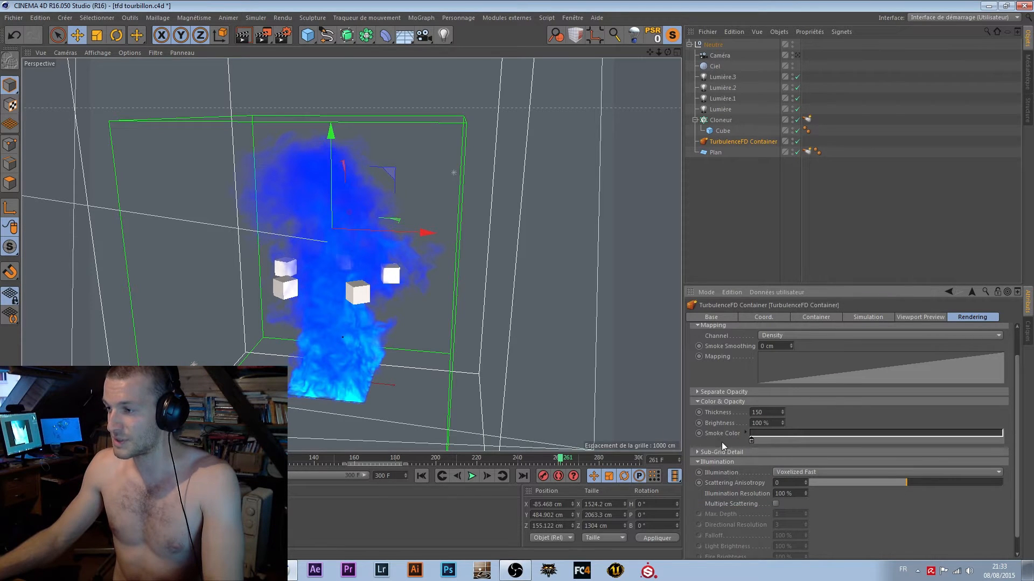
scroll(721, 441, down, 1)
scroll(723, 370, up, 5)
Step: Examine the container's Fire Shader rendering settings, including its Temperature mapping and Black Body color range
click(693, 349)
click(693, 359)
scroll(848, 521, down, 2)
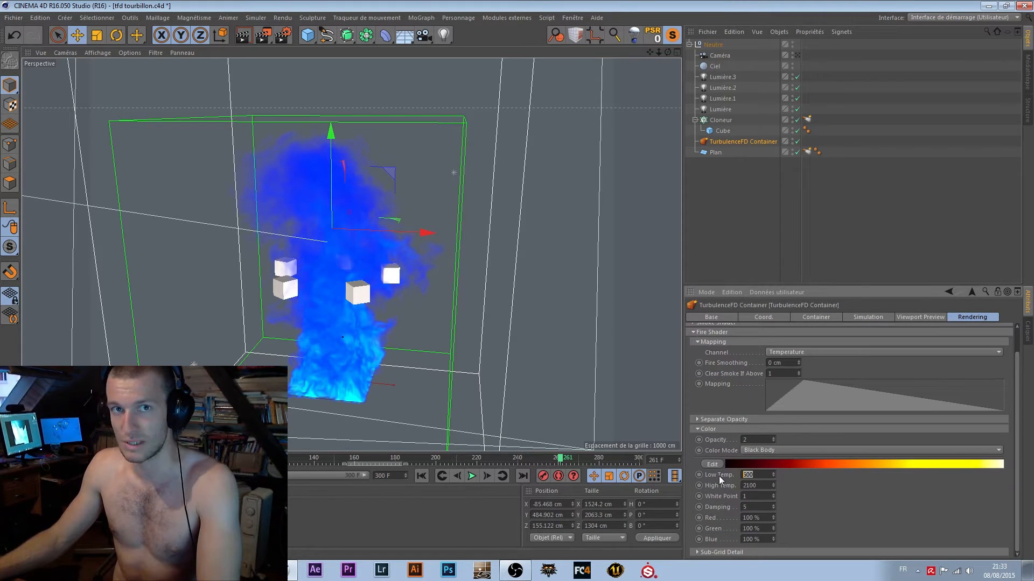
click(815, 490)
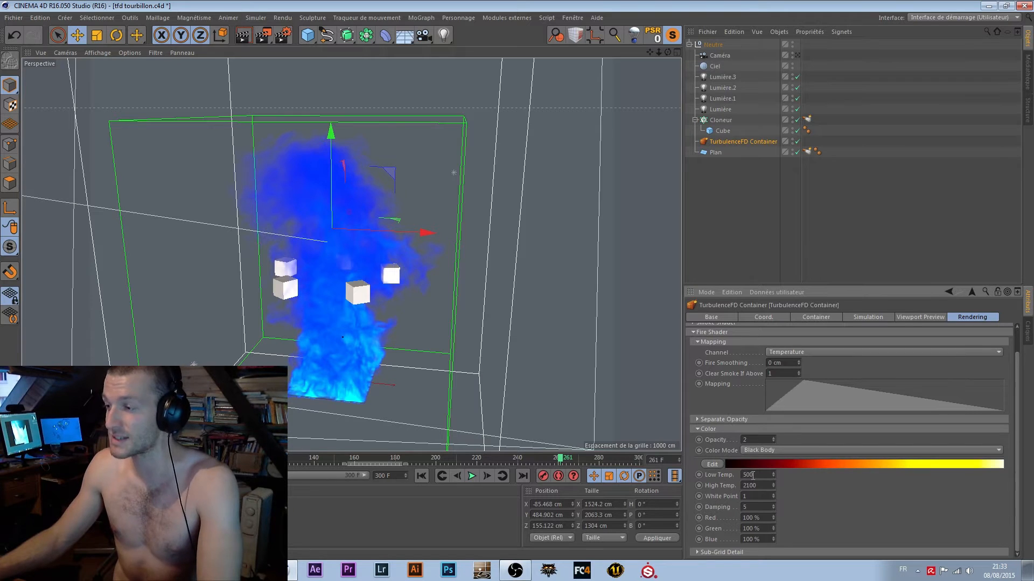
click(774, 474)
click(774, 474)
drag(775, 474, 772, 475)
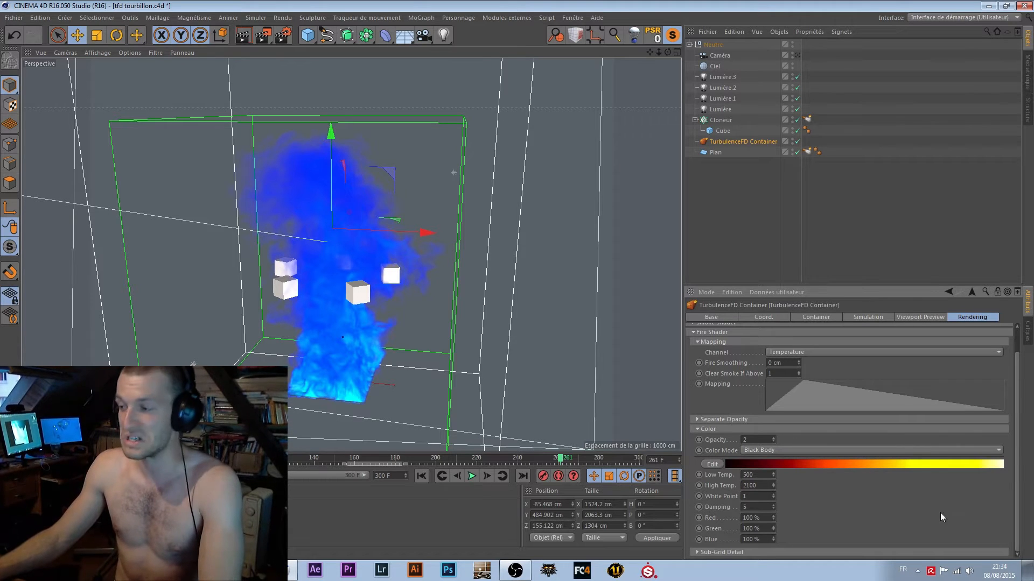
scroll(847, 557, up, 2)
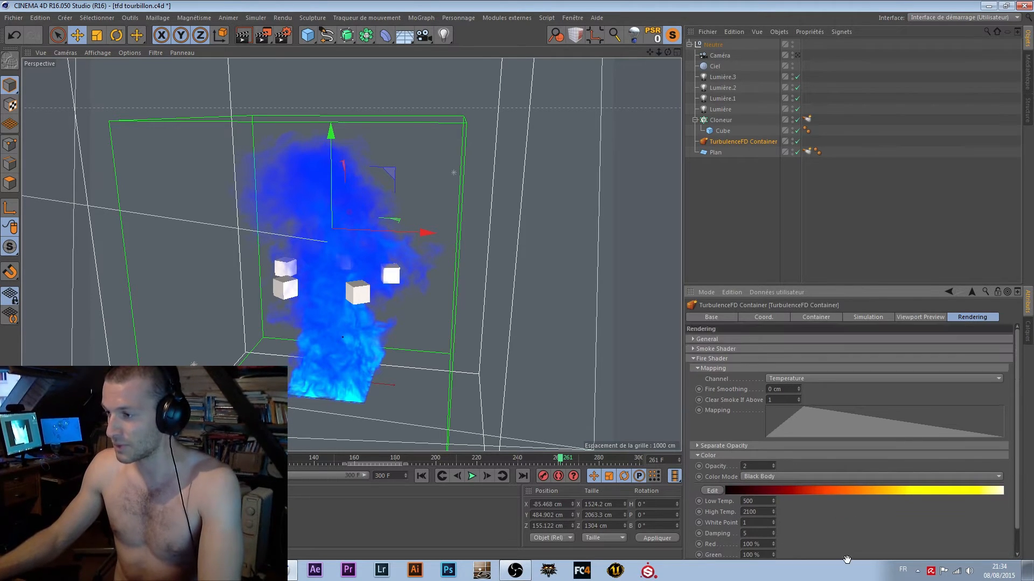
click(693, 359)
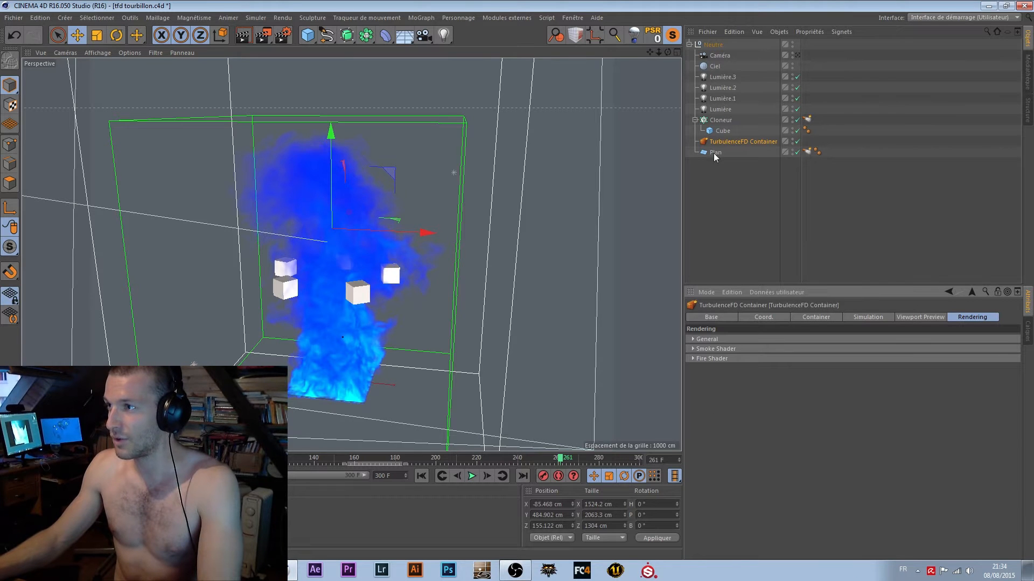
Step: Inspect the Cube and Cloner settings and scrub the timeline to review the clones' animation, stopping at frame 168
click(722, 131)
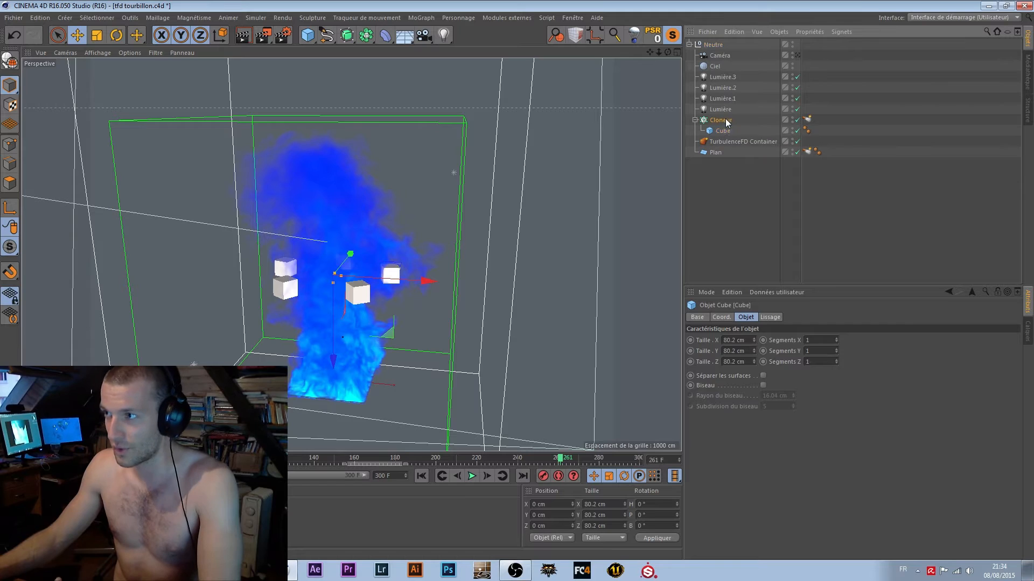
click(721, 120)
mouse_move(64, 460)
mouse_down()
mouse_move(310, 481)
mouse_move(503, 476)
mouse_move(69, 480)
mouse_move(390, 491)
mouse_move(202, 480)
mouse_up()
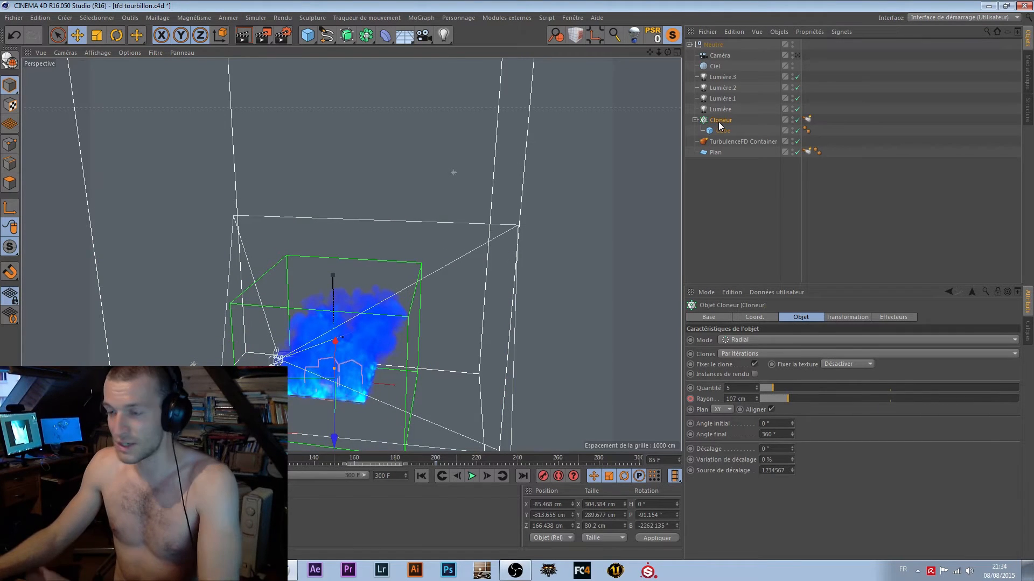
drag(318, 461, 433, 460)
drag(435, 466, 510, 461)
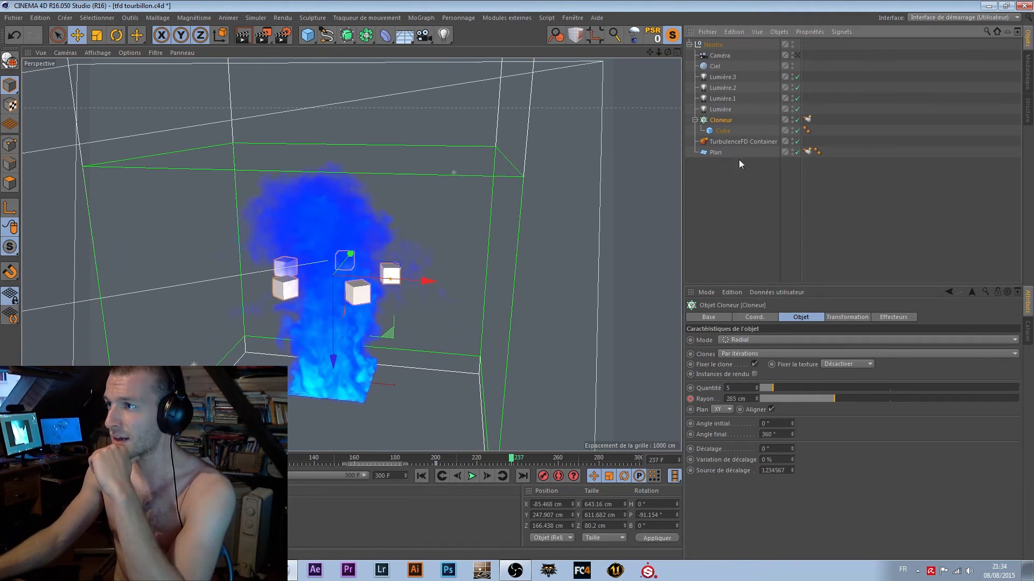
drag(457, 458, 370, 462)
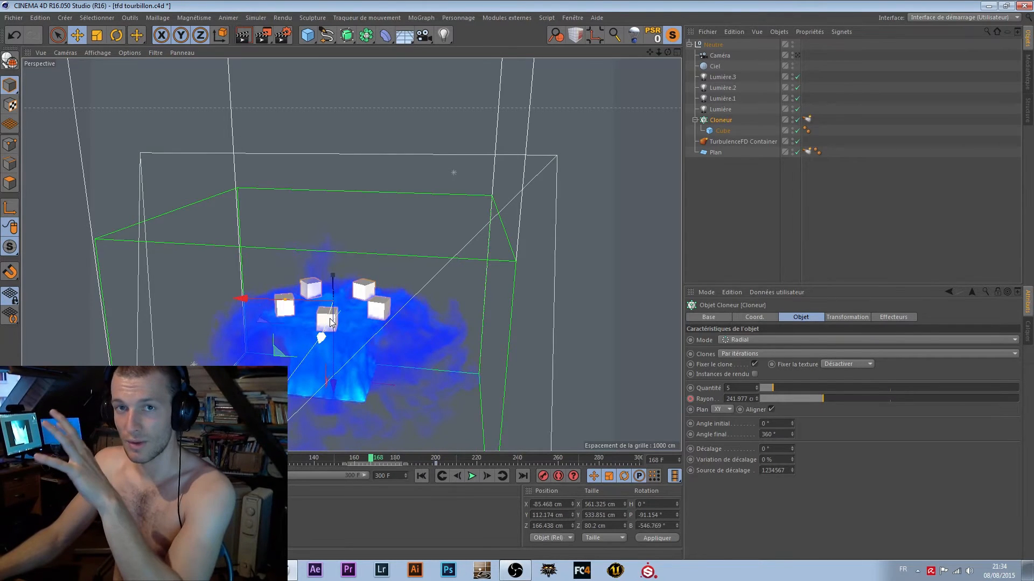
Step: Inspect the Cloner's TurbulenceFD Emitter tag and locate that tag among the properties an object can receive
click(806, 119)
right_click(715, 121)
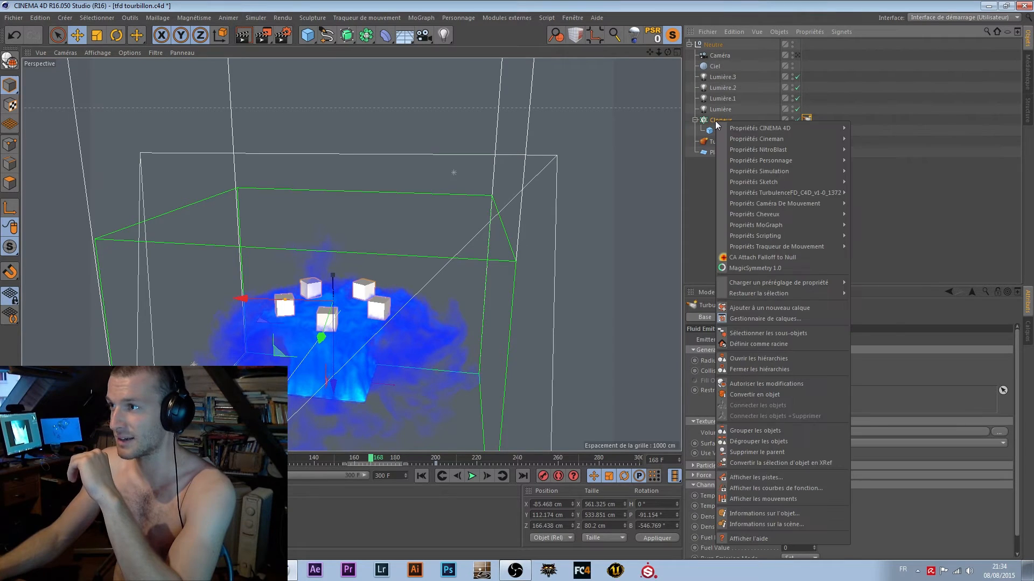
mouse_move(781, 193)
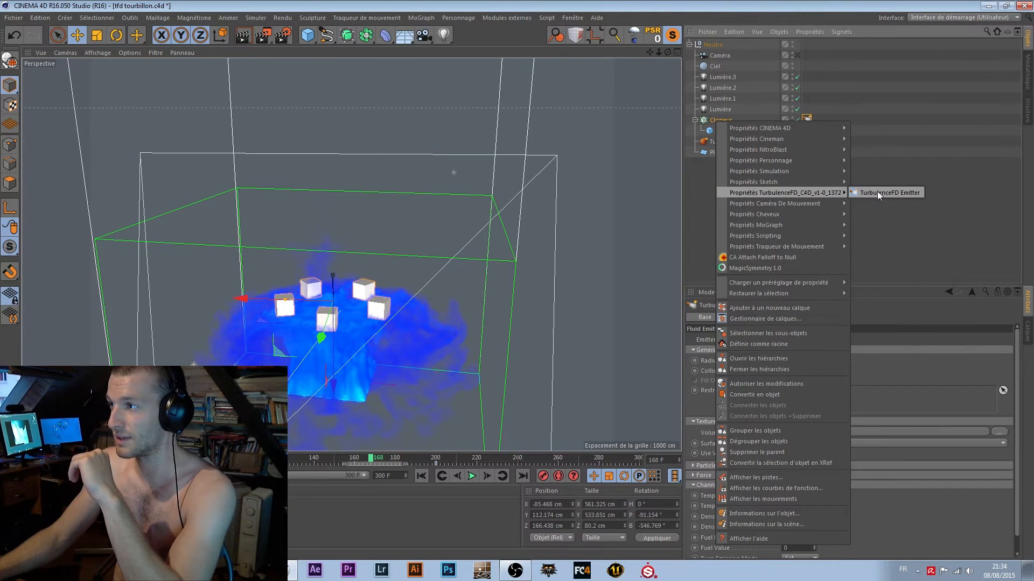
click(980, 176)
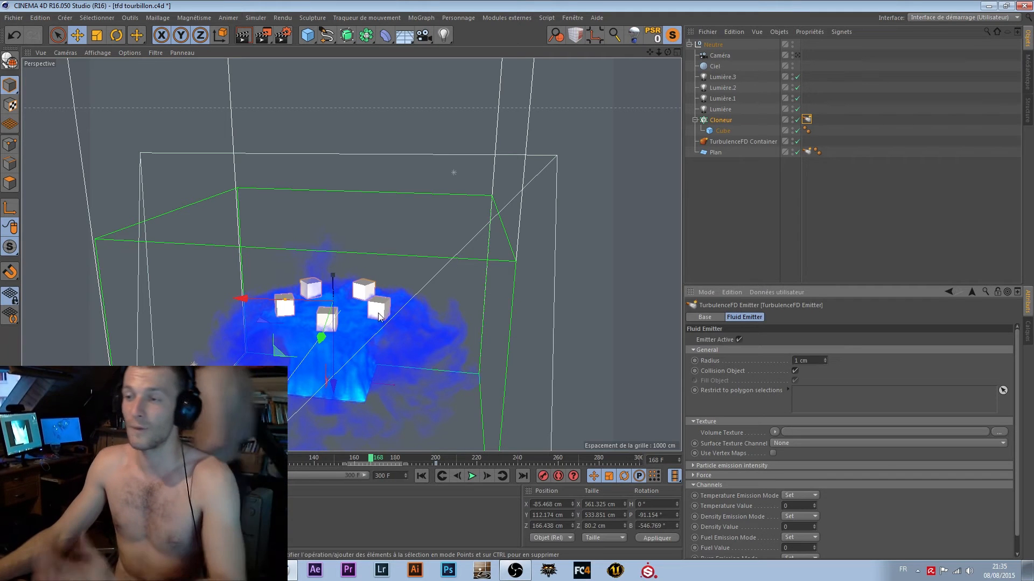
Step: Add a Pantin figure 600 cm high and move it to about 190 cm on the X axis
mouse_move(326, 327)
alt+right_down()
mouse_move(435, 326)
mouse_move(351, 333)
mouse_move(332, 316)
alt+right_up()
alt+drag(332, 316, 338, 276)
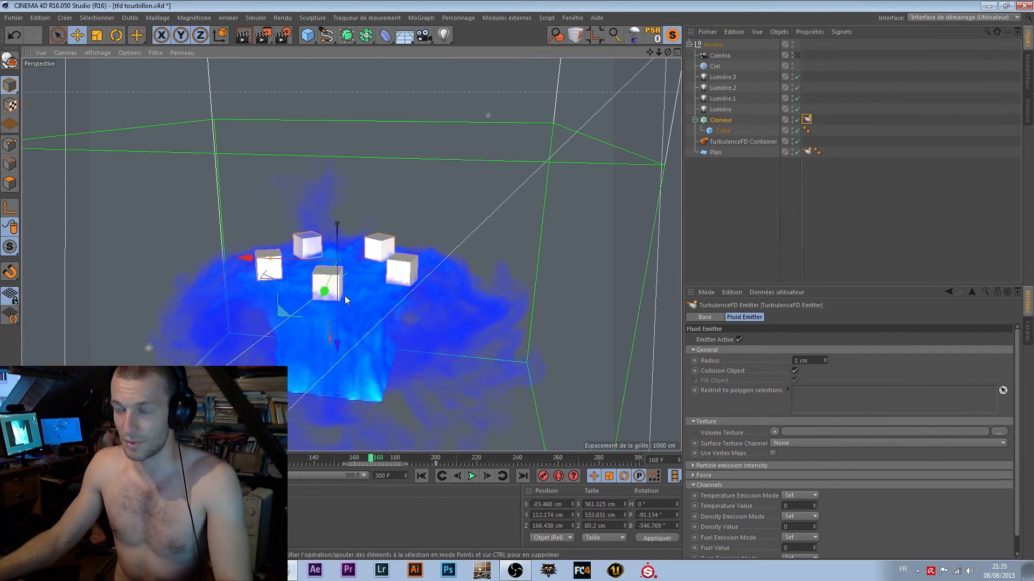
click(309, 36)
click(545, 110)
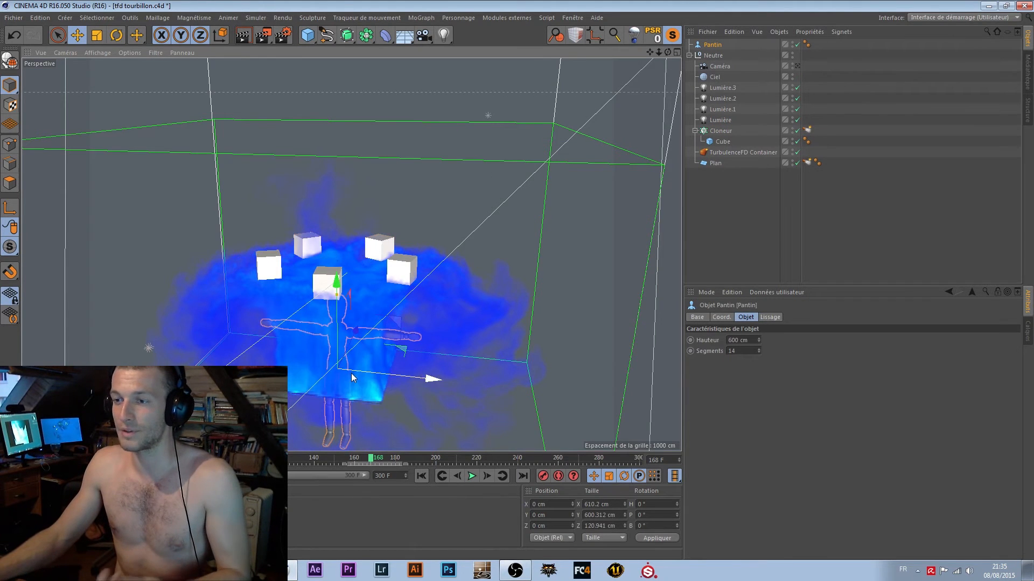
drag(429, 379, 440, 359)
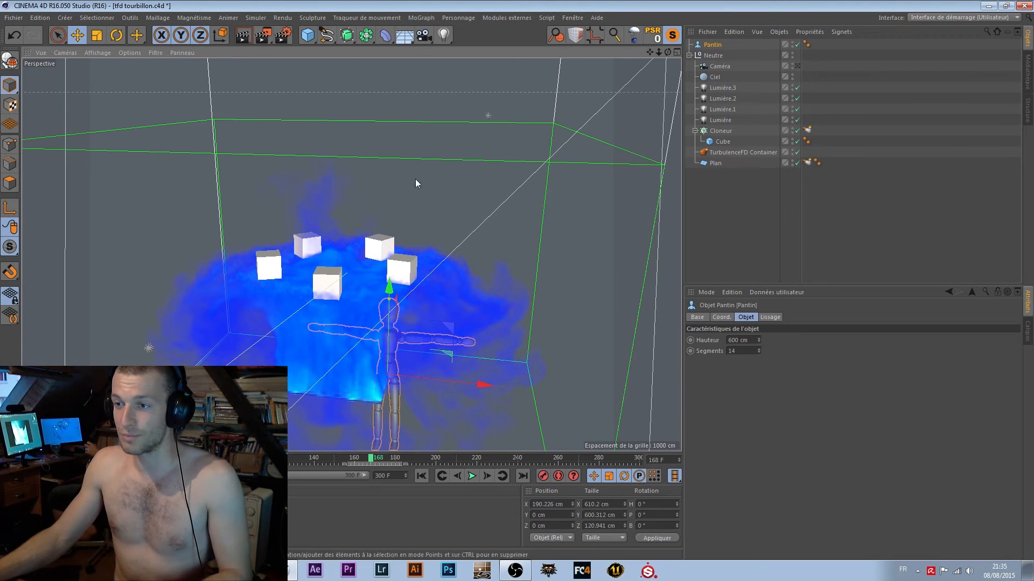
Step: Add a cube, stretch it to about 803 cm high and 123 cm deep, and move it to about -125 cm on X
click(309, 36)
drag(337, 347, 347, 273)
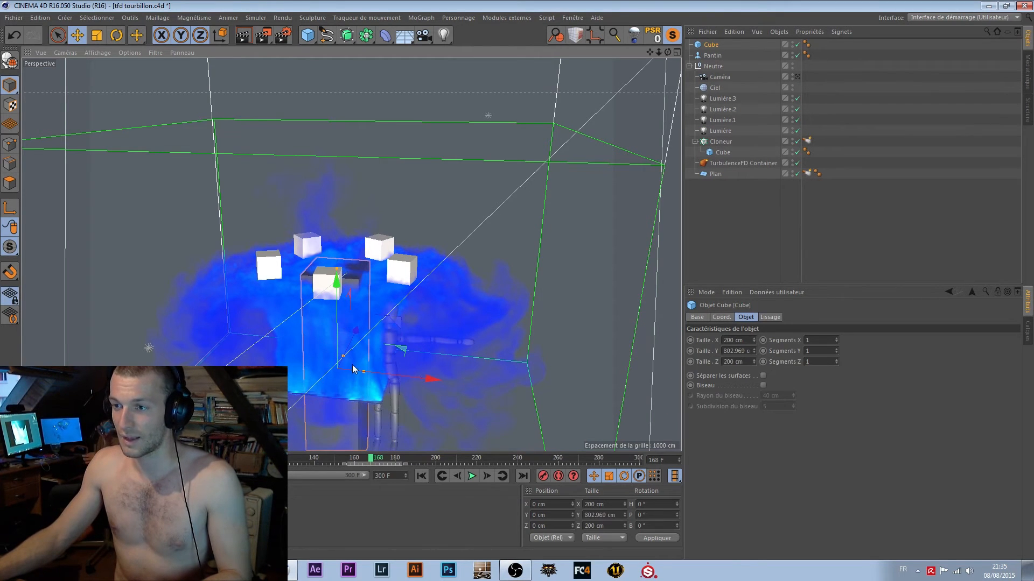
drag(343, 360, 341, 360)
drag(435, 382, 385, 427)
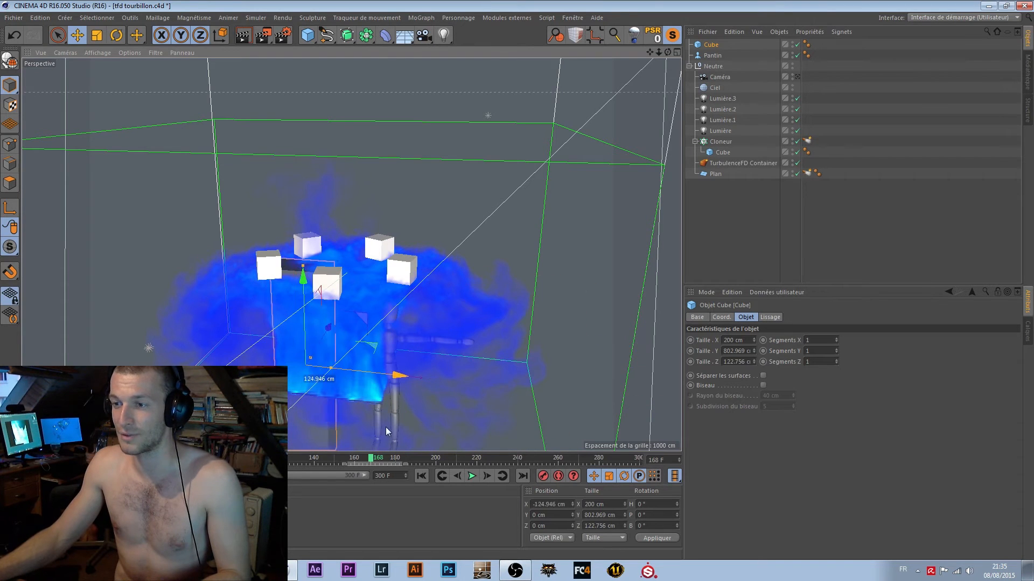
Step: Undo the creation and placement of the test cube and the Pantin figure
key(ctrl+z)
key(ctrl+z)
key(ctrl+z)
key(ctrl+z)
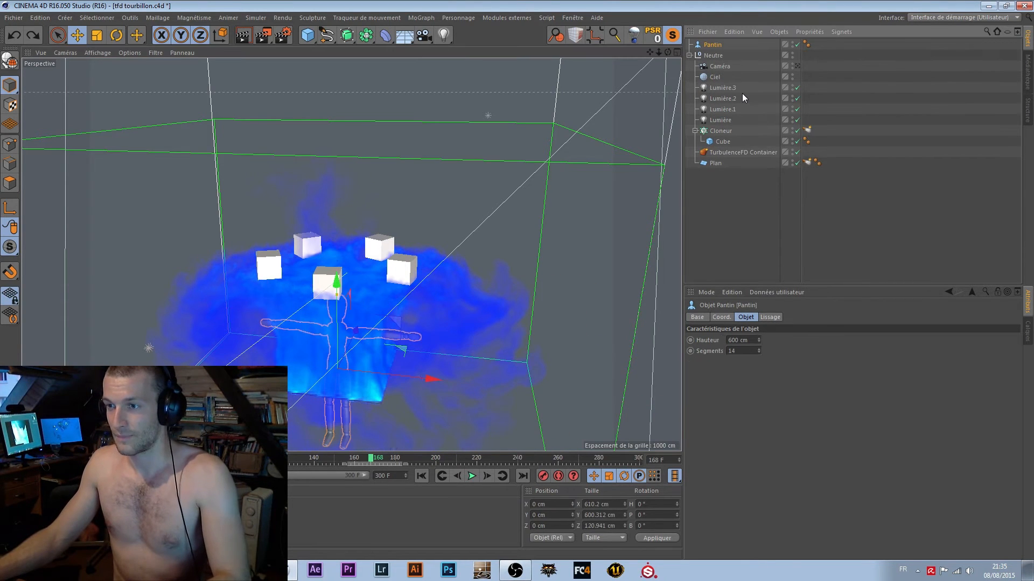
key(ctrl+z)
Step: Examine the General, Texture and Channels settings of the TurbulenceFD Emitter tag on the Cloner
click(734, 123)
click(730, 120)
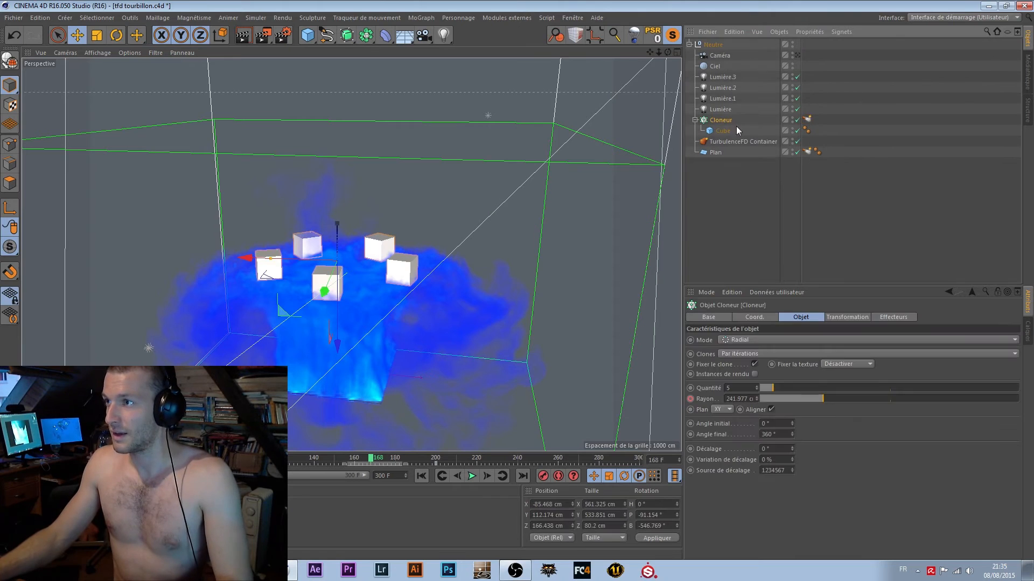
click(807, 119)
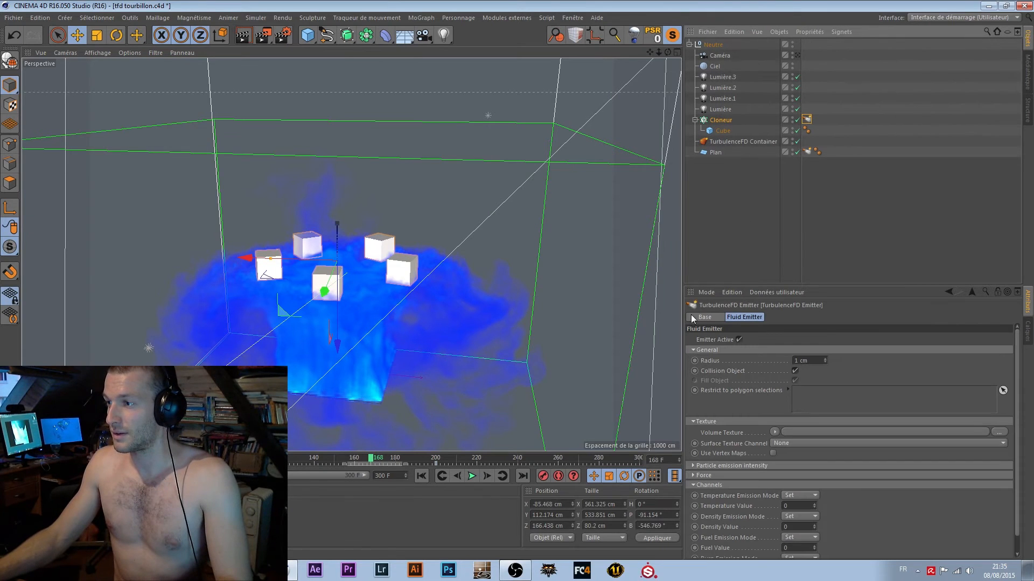
click(716, 391)
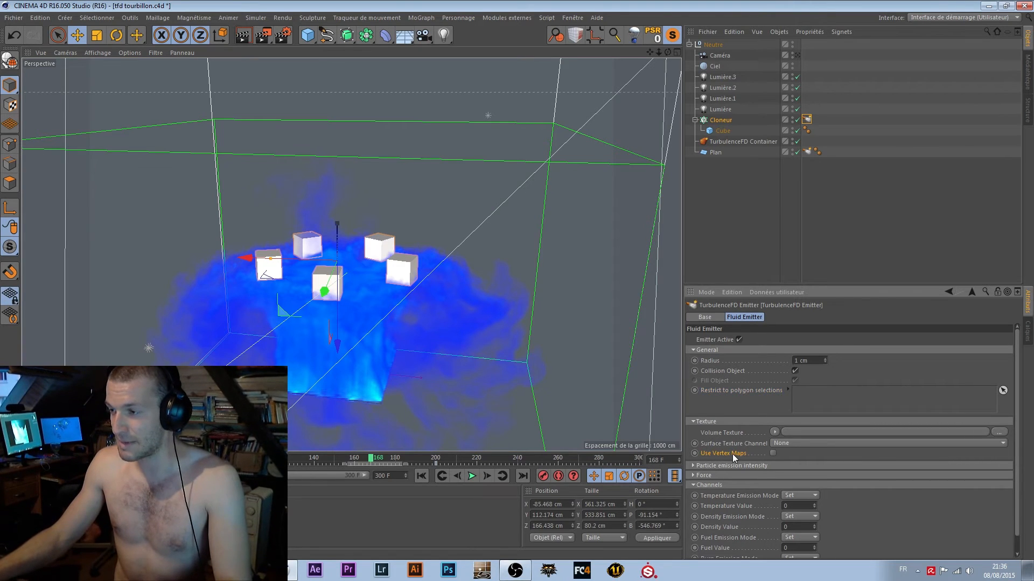
scroll(815, 458, down, 1)
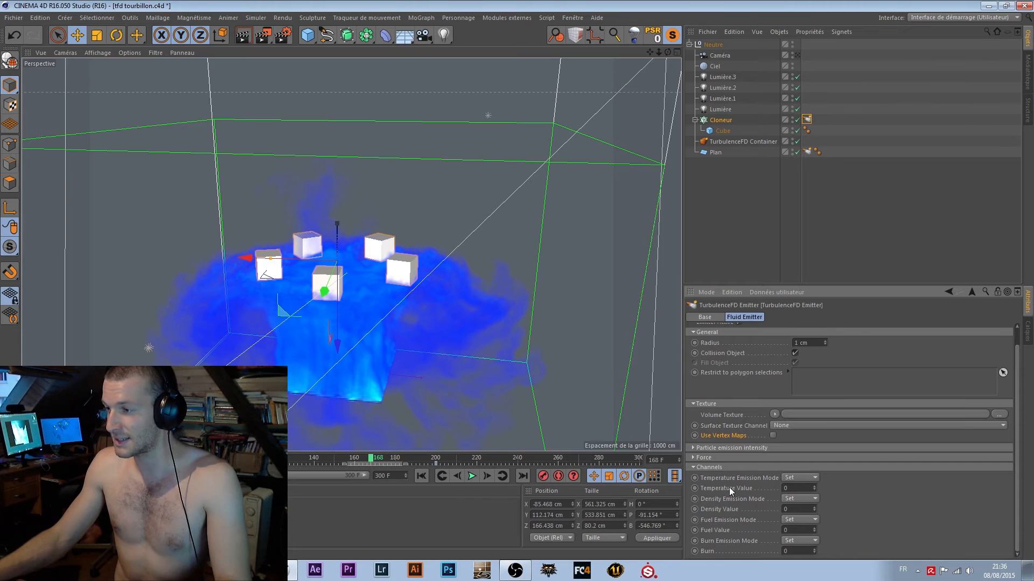
click(694, 468)
click(693, 422)
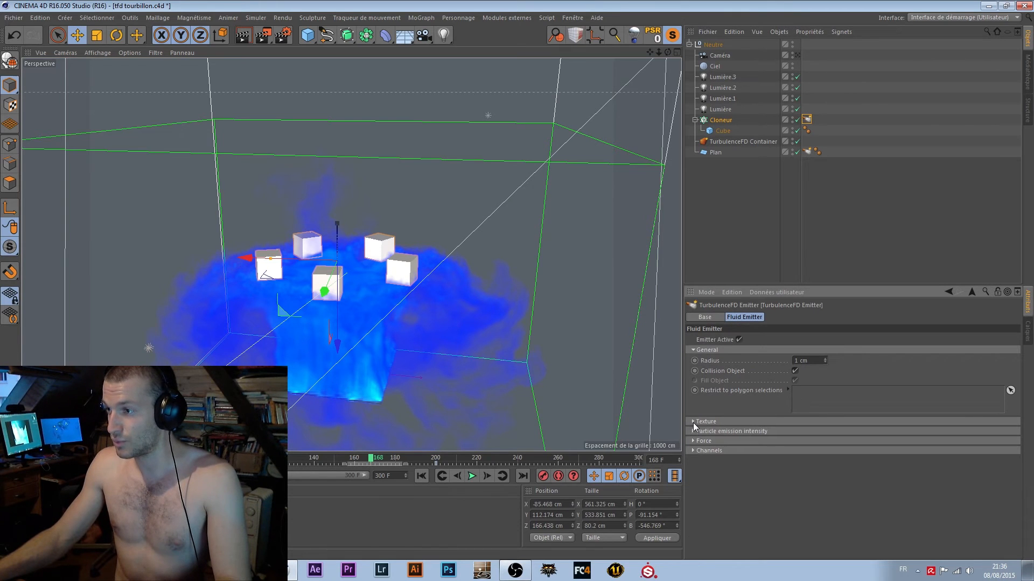
Step: Examine the position and general settings of the lights placed around the smoke container
click(739, 135)
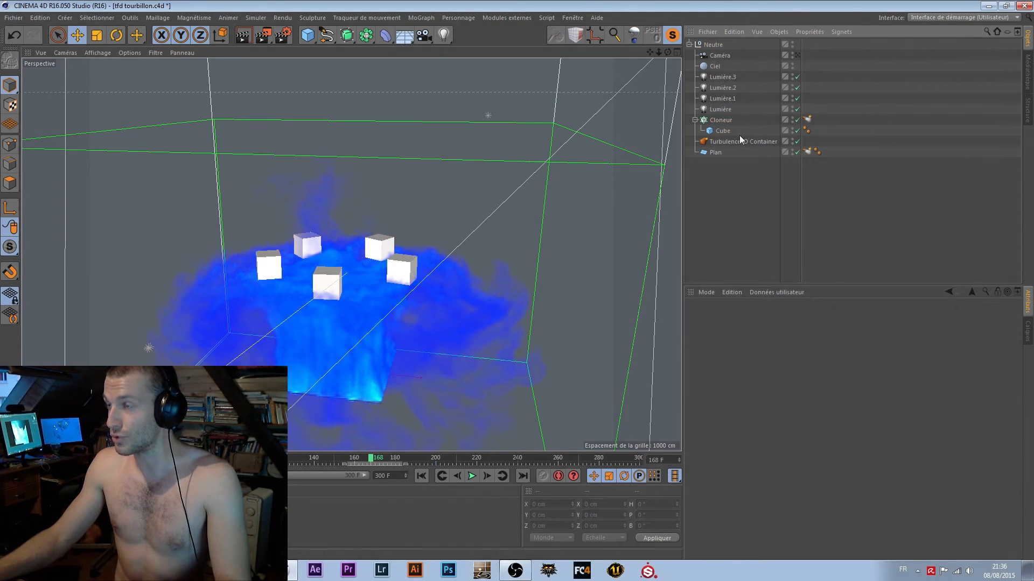
click(722, 76)
alt+drag(351, 304, 391, 296)
alt+drag(318, 285, 386, 427)
click(384, 417)
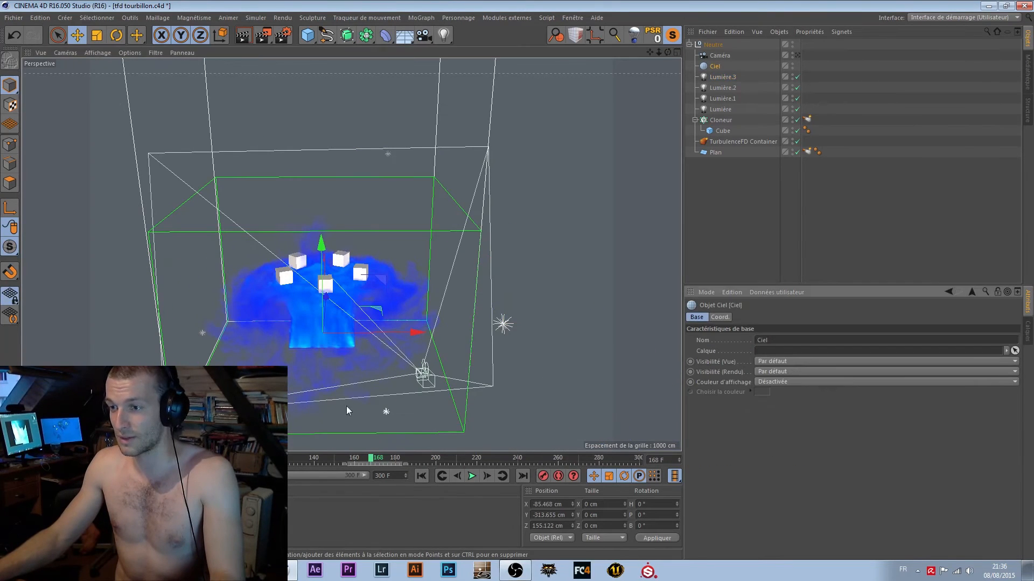
click(202, 335)
alt+drag(202, 335, 408, 232)
click(450, 160)
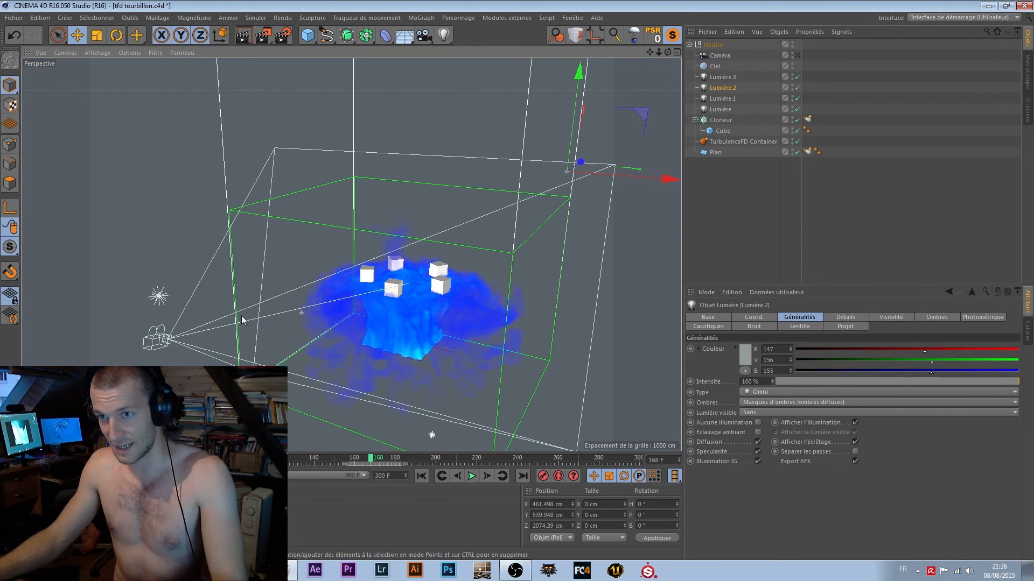
click(158, 297)
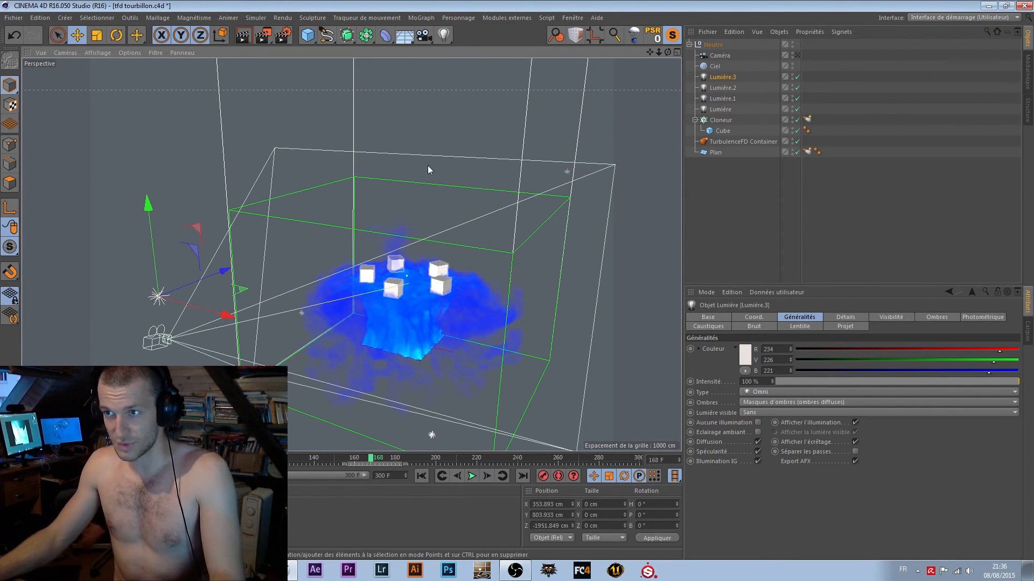
click(431, 436)
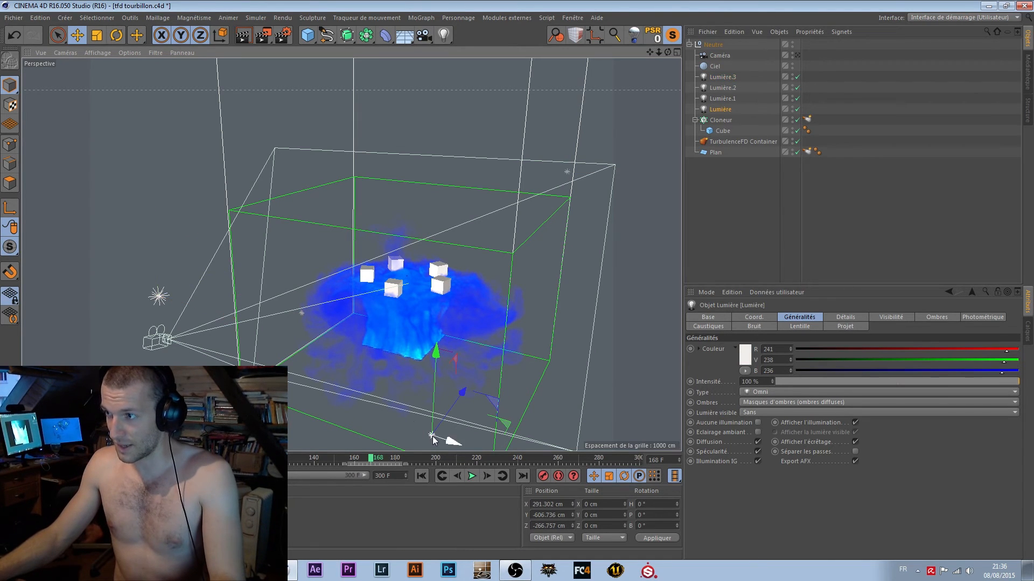
click(301, 313)
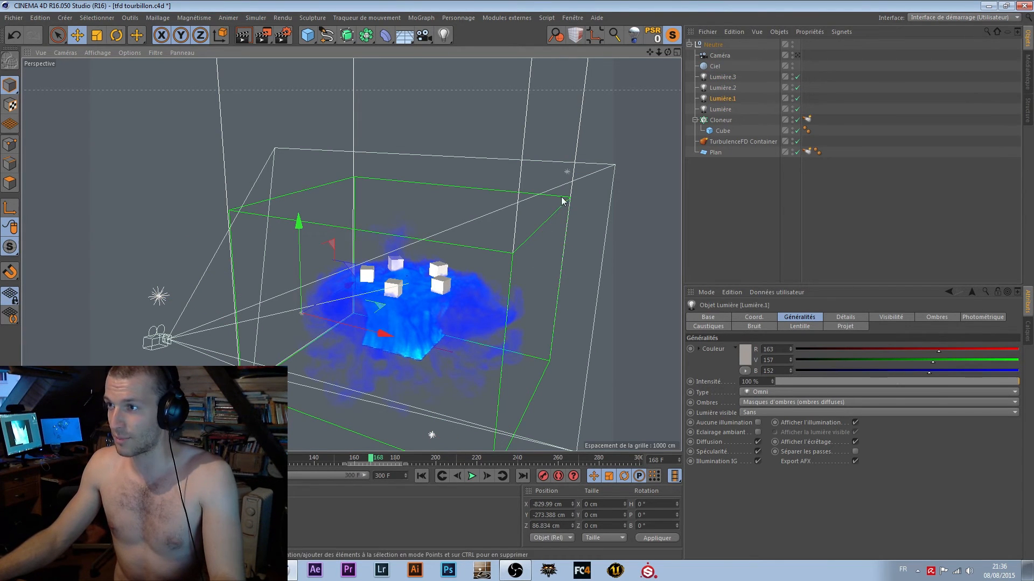
click(568, 174)
alt+drag(457, 283, 453, 387)
click(401, 325)
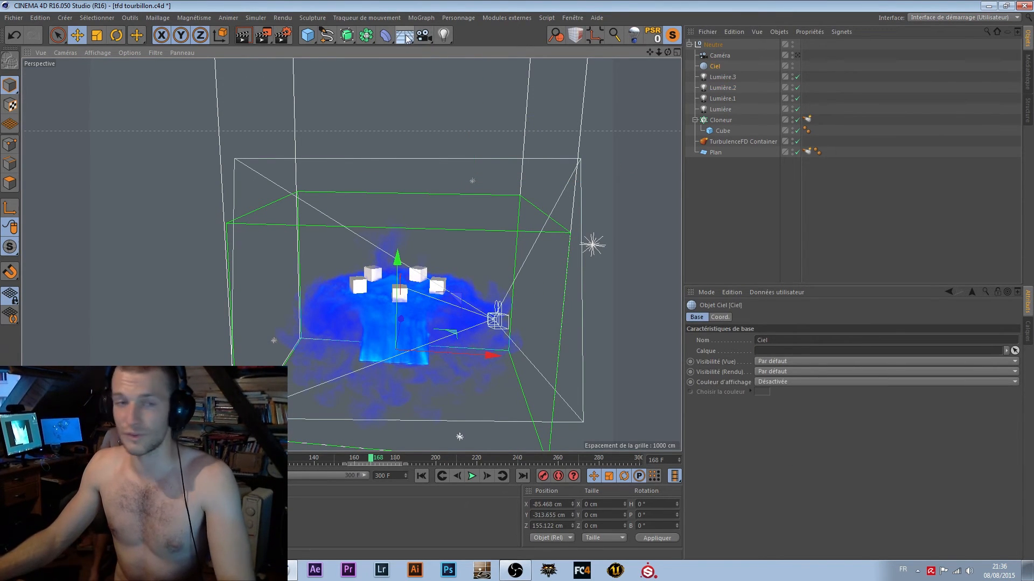
click(407, 37)
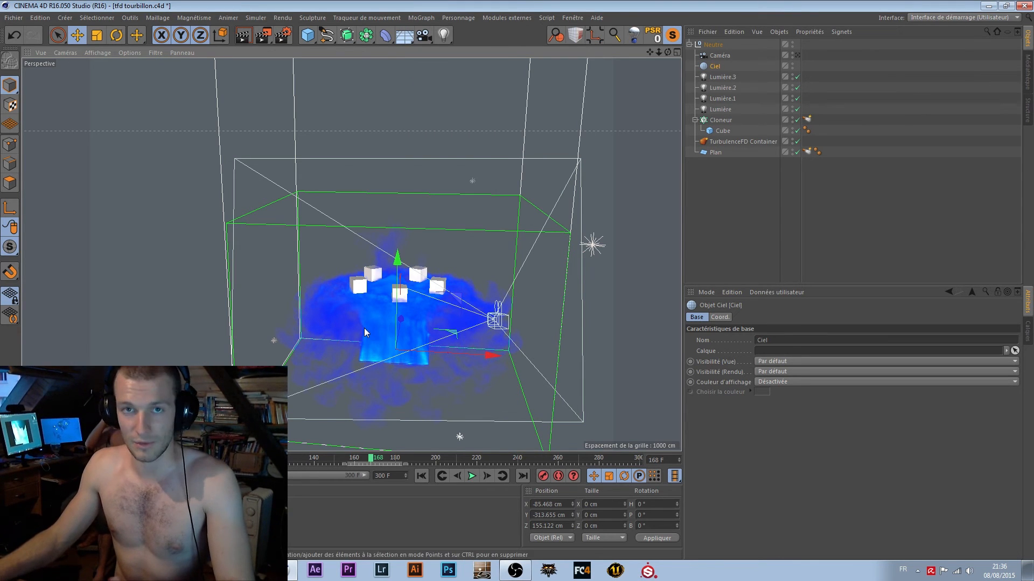
alt+middle_drag(396, 316, 366, 300)
alt+right_drag(366, 300, 418, 280)
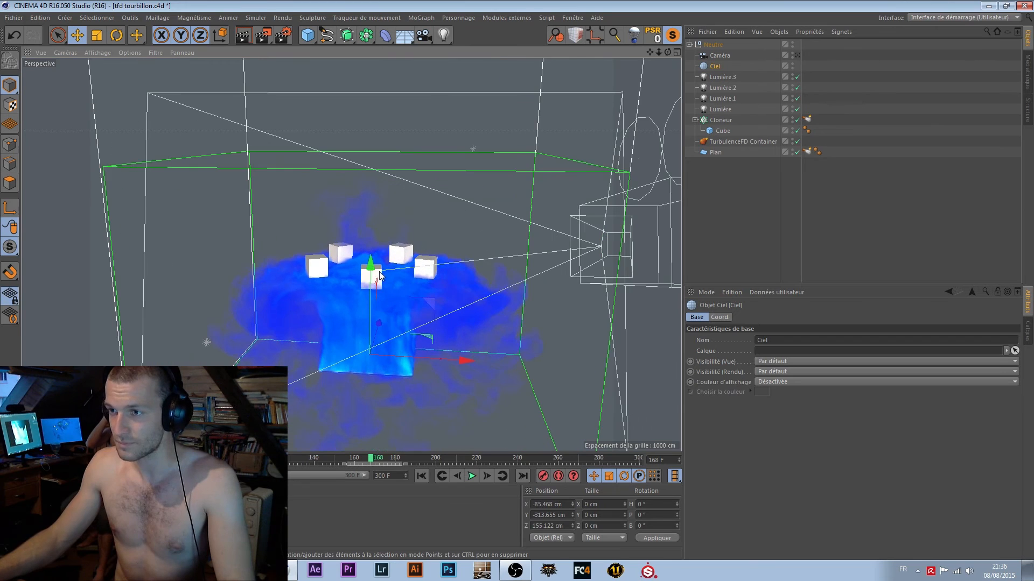
Step: Examine the general settings and shadow type of the light Lumière.3, and the types of light available to create
click(724, 78)
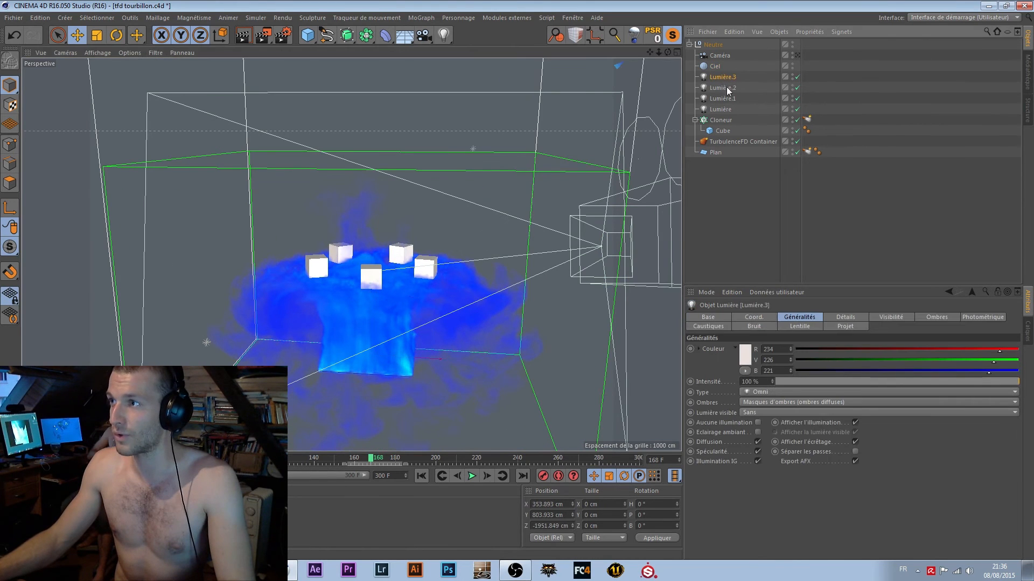
click(773, 402)
click(841, 524)
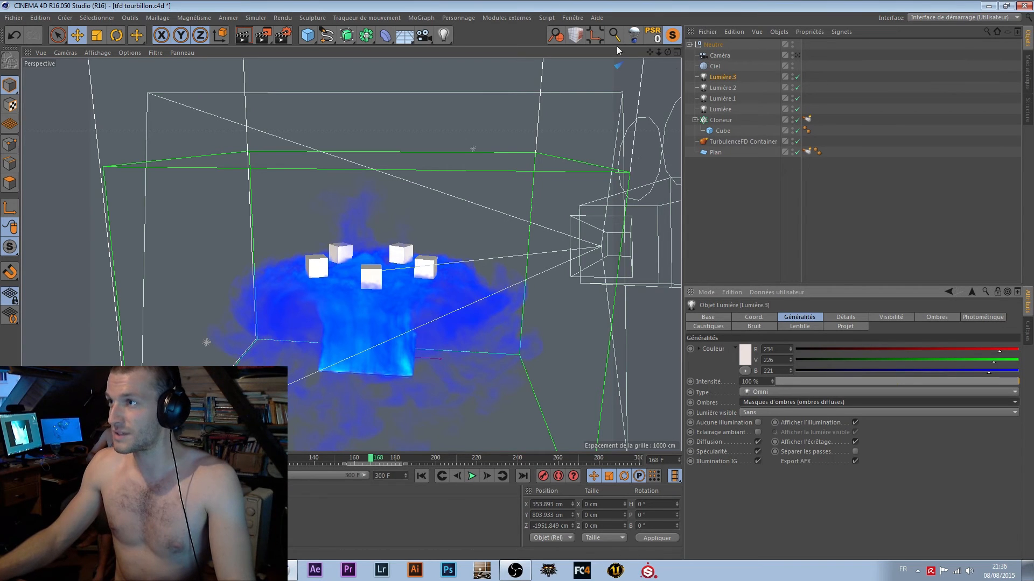
drag(444, 36, 450, 57)
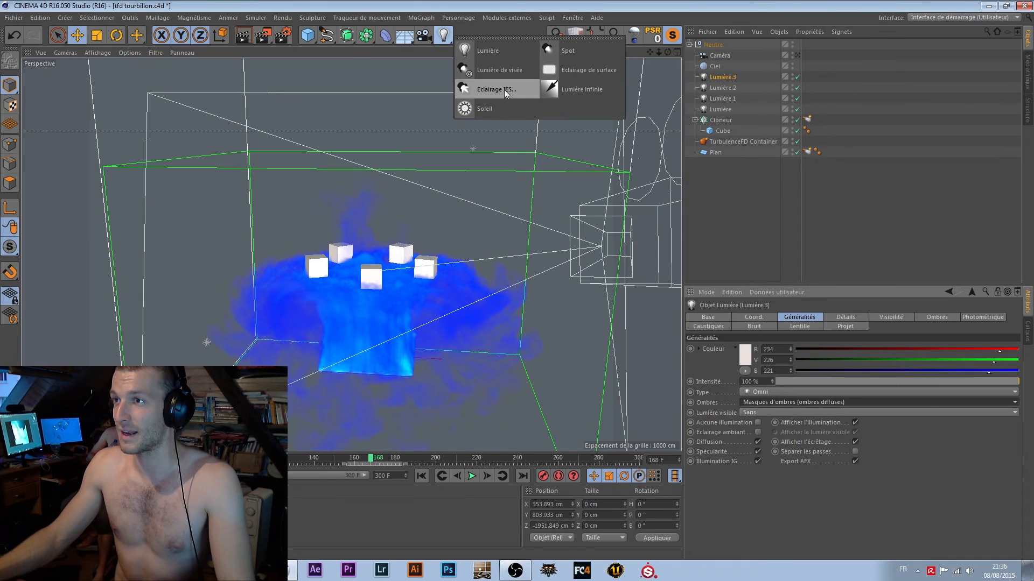
click(743, 215)
Step: Play the smoke simulation from the start, stop it, and return to frame 0 for a close look at the cubes
alt+drag(380, 282, 375, 255)
click(422, 477)
click(473, 475)
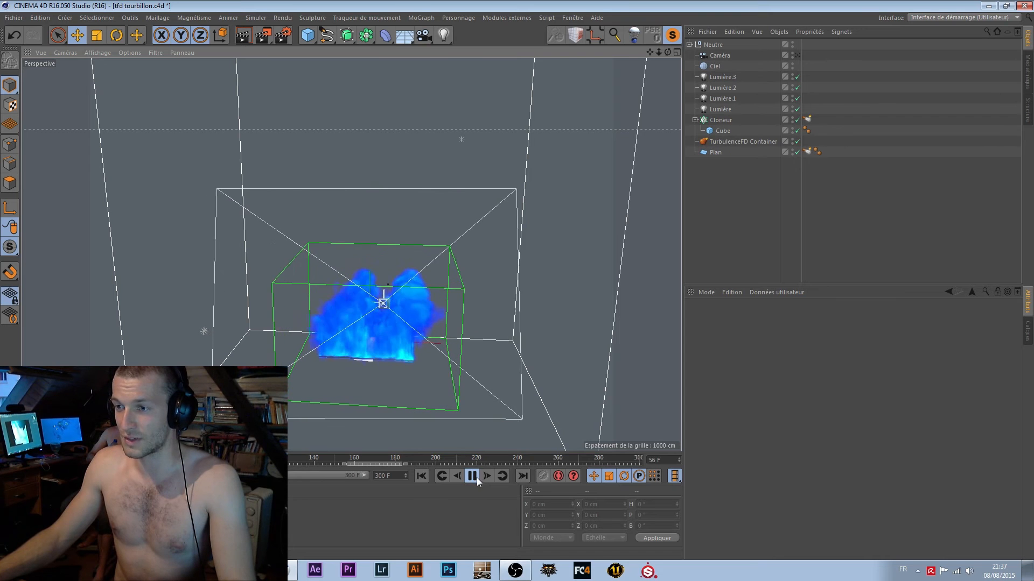
click(473, 476)
drag(175, 461, 29, 460)
alt+right_drag(366, 350, 513, 451)
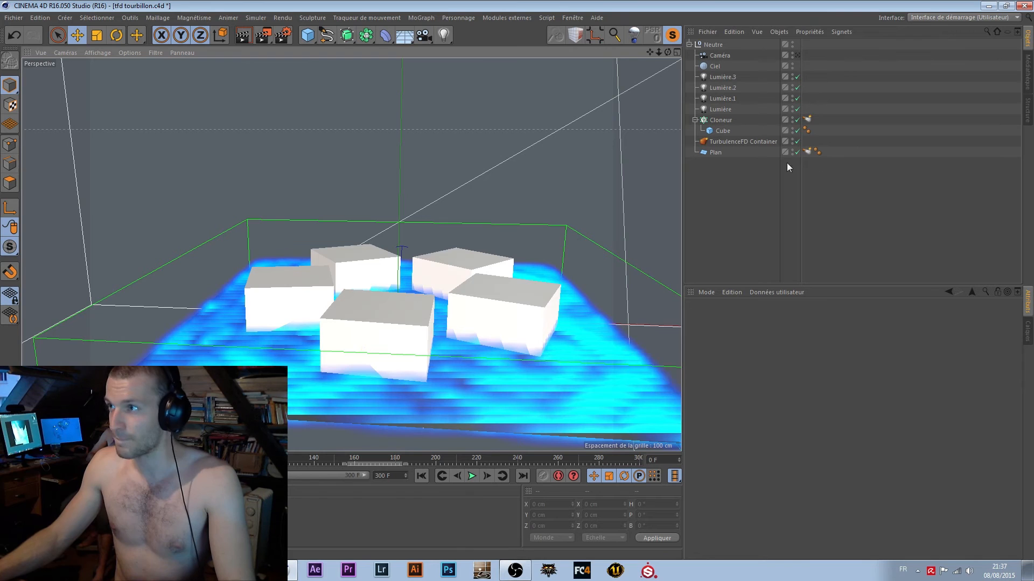
Step: Hide the Cloner in the viewport, play the first frames to inspect the smoke around the cubes, and return to frame 0
double_click(792, 118)
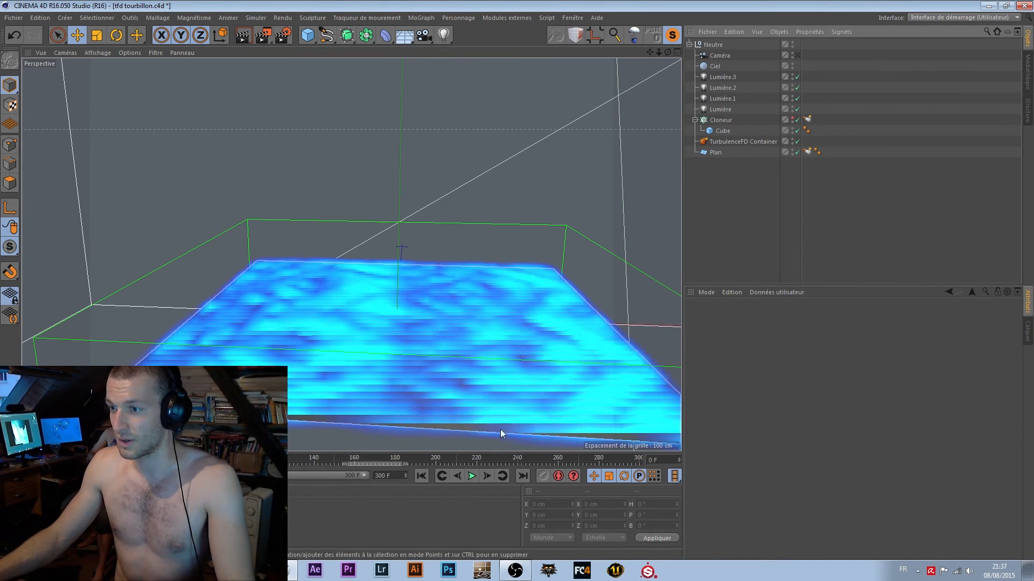
click(487, 476)
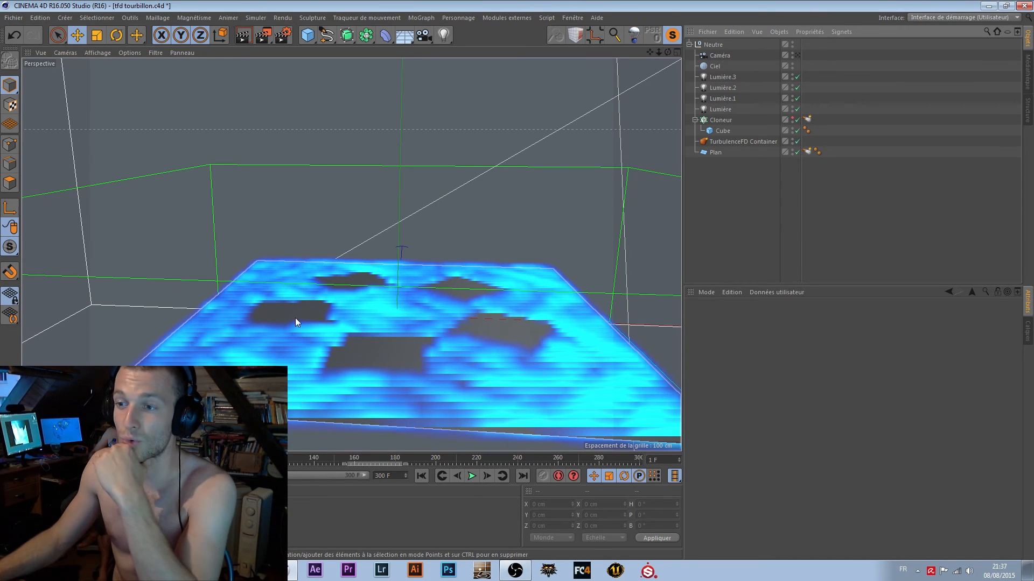
click(472, 476)
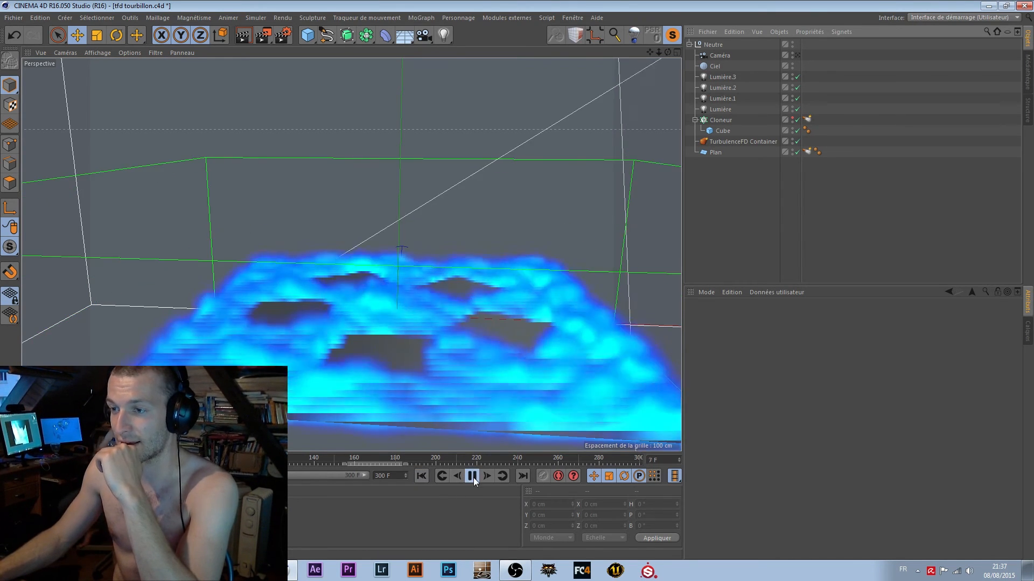
click(473, 477)
click(421, 476)
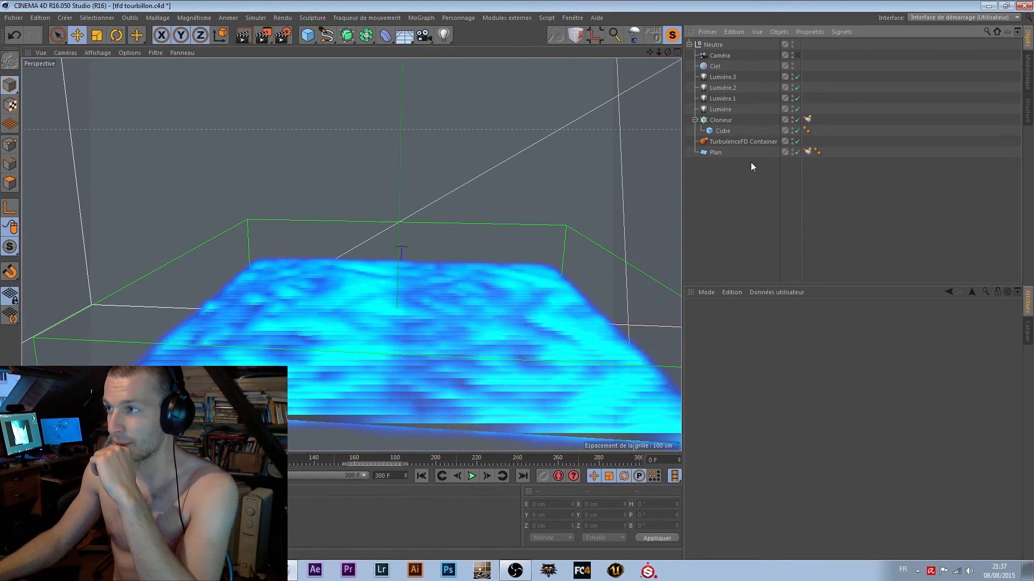
Step: Show the Cloner in the viewport and move it down below the smoke plane to about -362 cm on Y
click(720, 120)
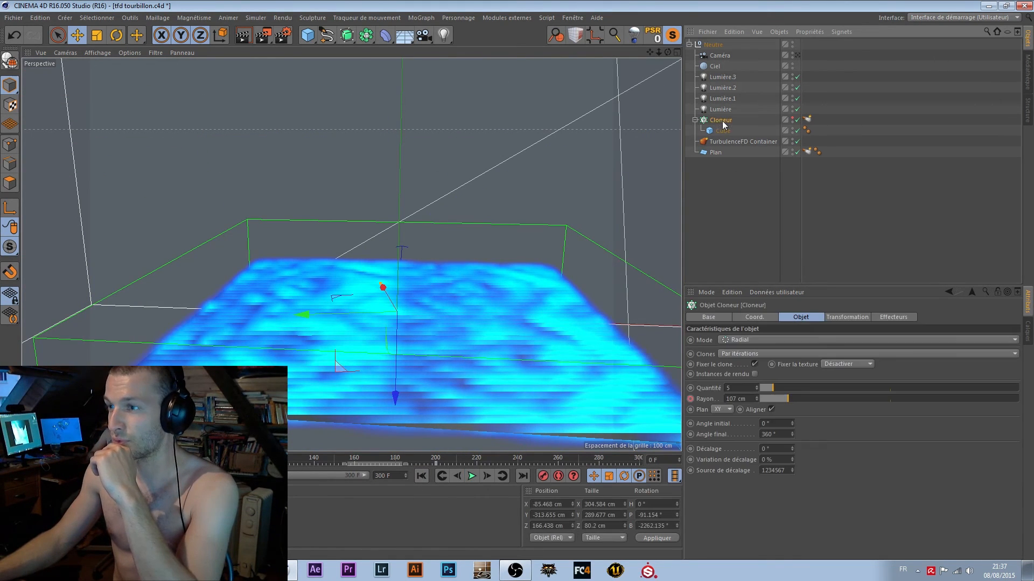
click(794, 119)
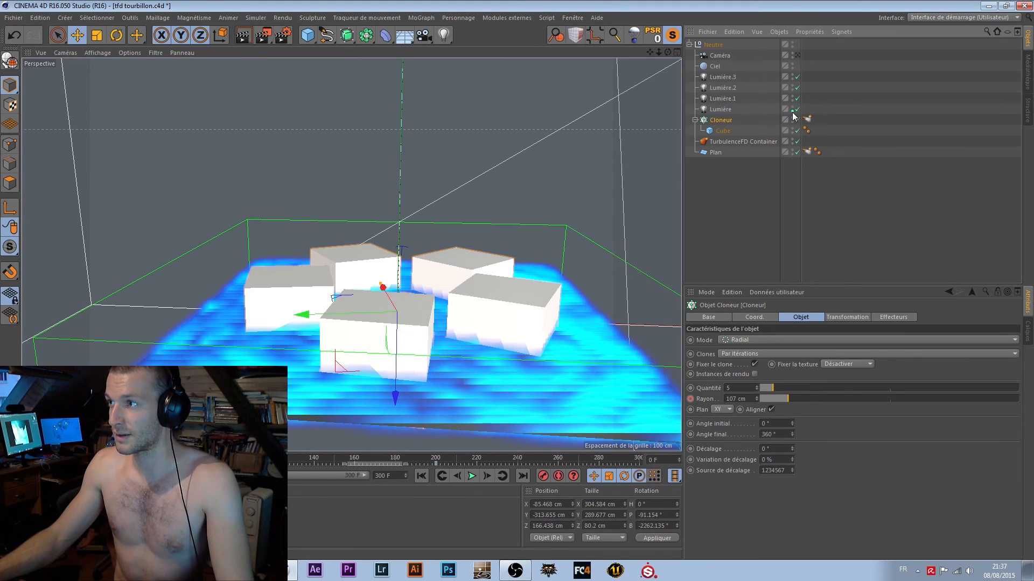
drag(393, 397, 401, 442)
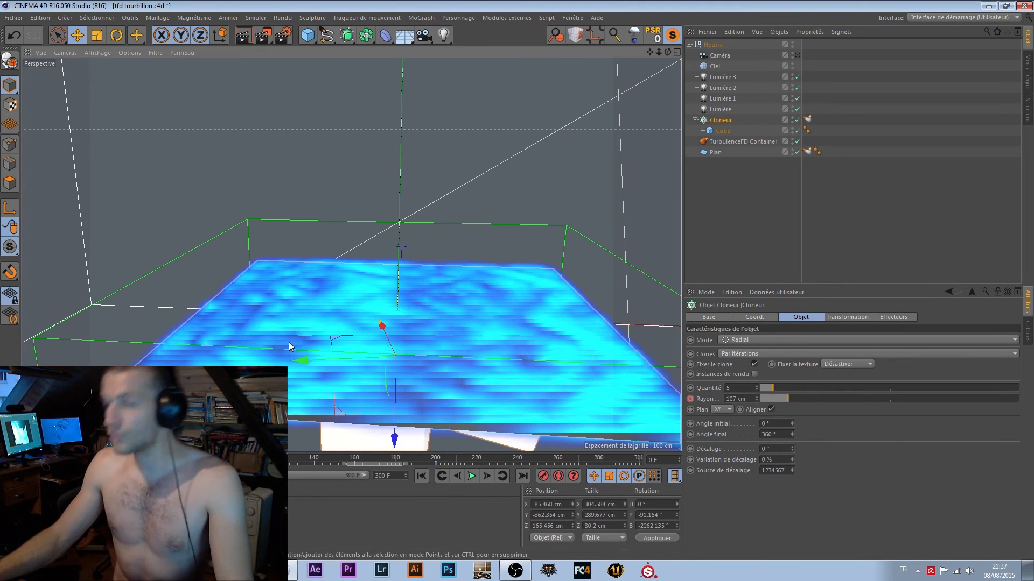
alt+right_drag(380, 342, 330, 361)
mouse_move(330, 360)
alt+mouse_down()
mouse_move(415, 271)
mouse_move(366, 319)
mouse_move(335, 270)
mouse_move(363, 308)
alt+mouse_up()
alt+right_drag(362, 305, 323, 312)
alt+middle_drag(323, 312, 324, 342)
alt+drag(323, 342, 338, 347)
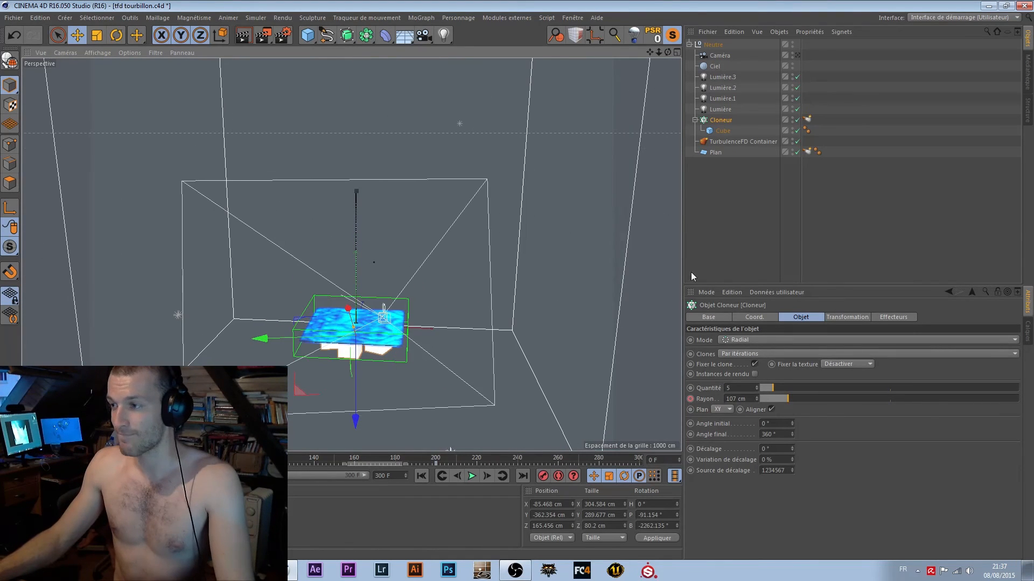
click(718, 221)
Step: Examine the TurbulenceFD Container's general rendering settings and its simulation timing settings
click(728, 141)
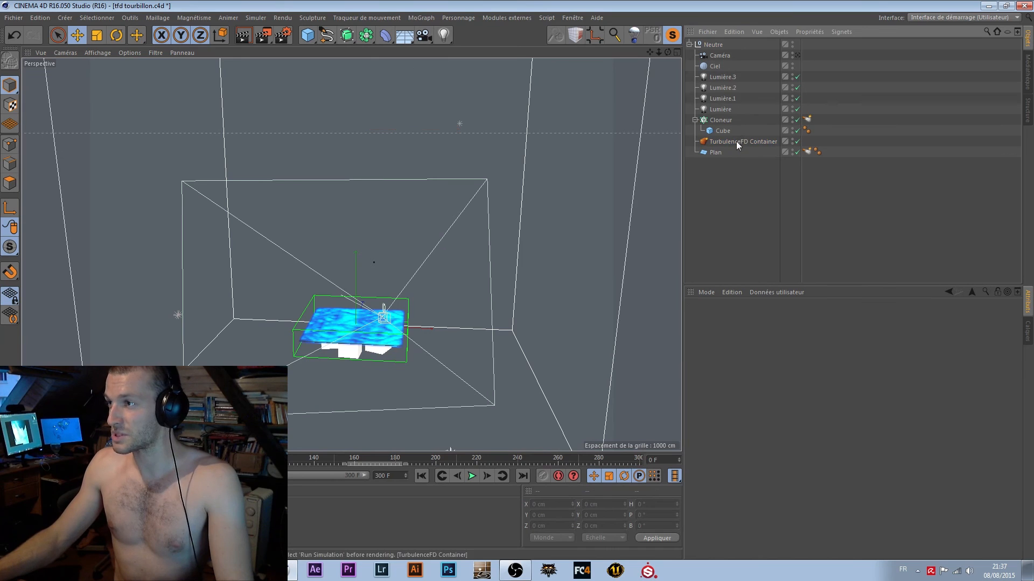
click(694, 340)
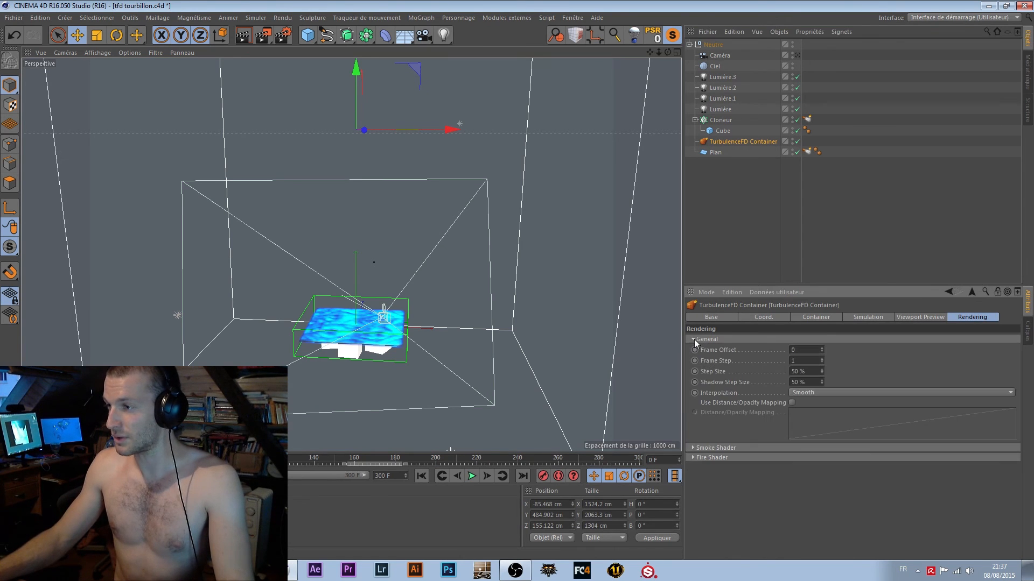
click(693, 340)
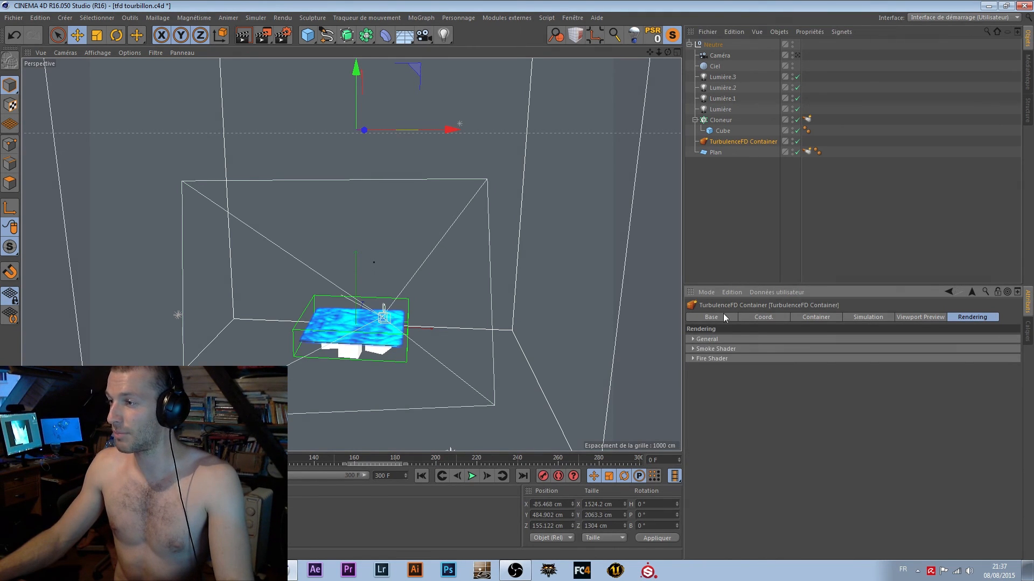
click(883, 316)
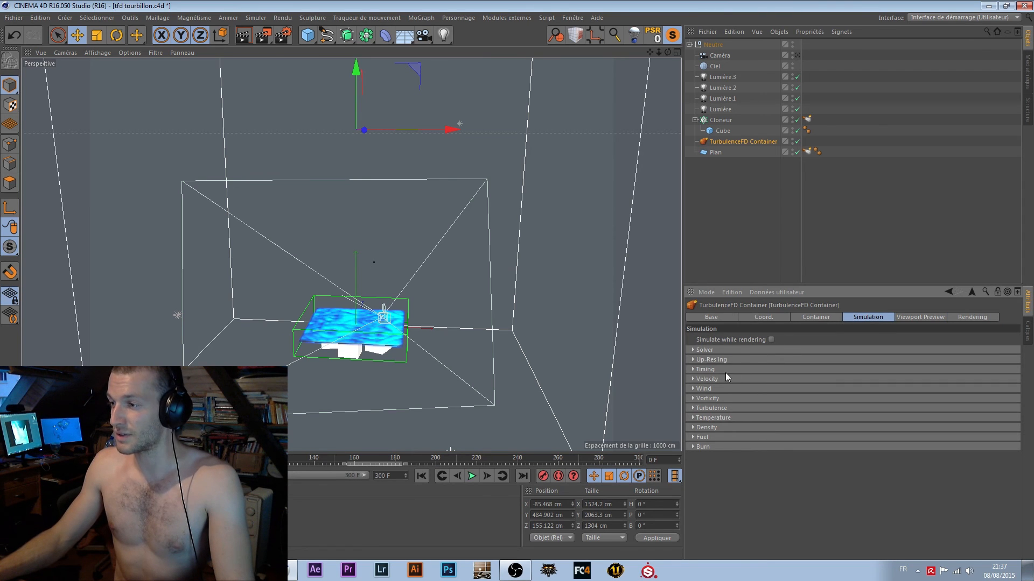
click(696, 370)
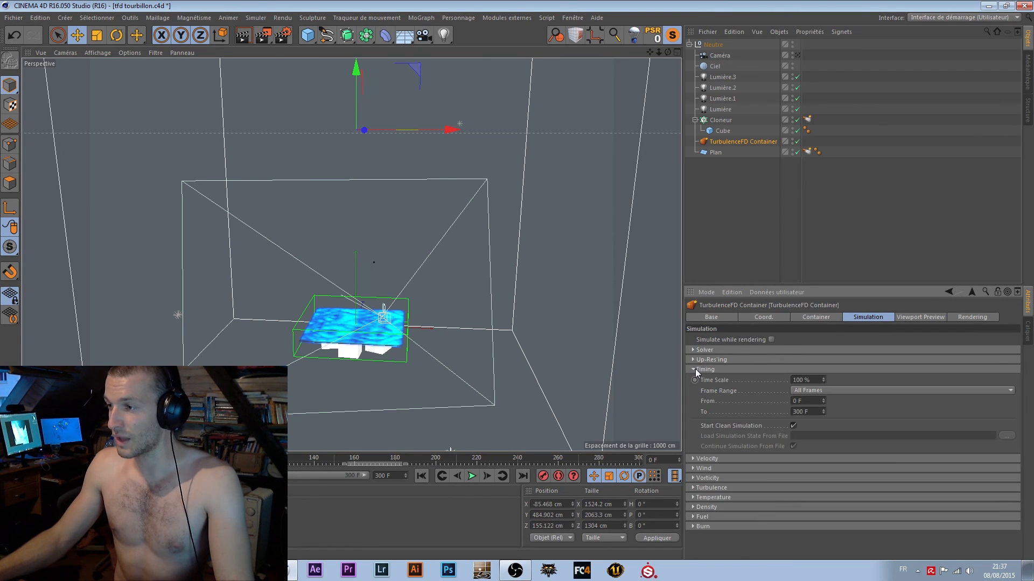
click(717, 246)
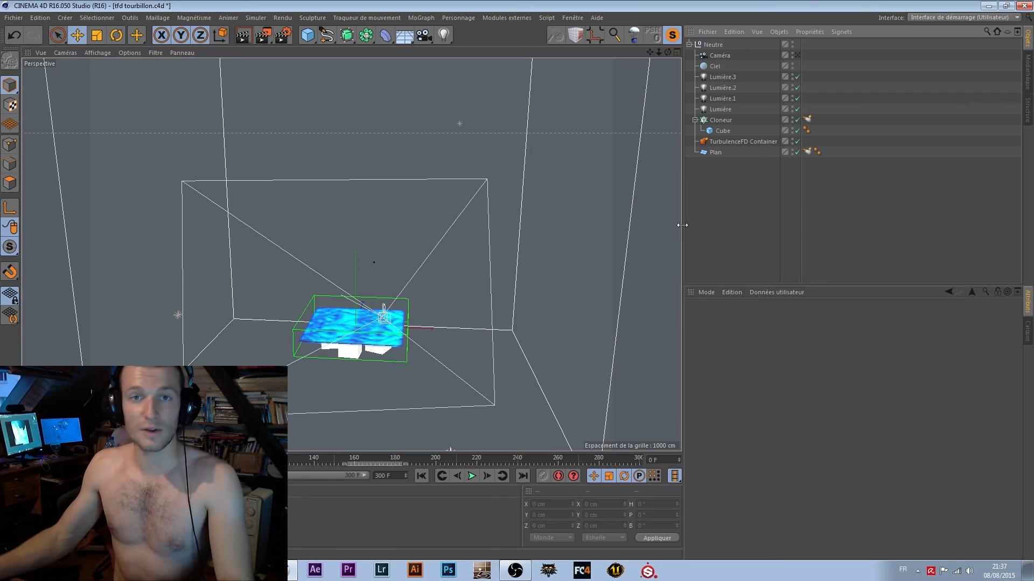